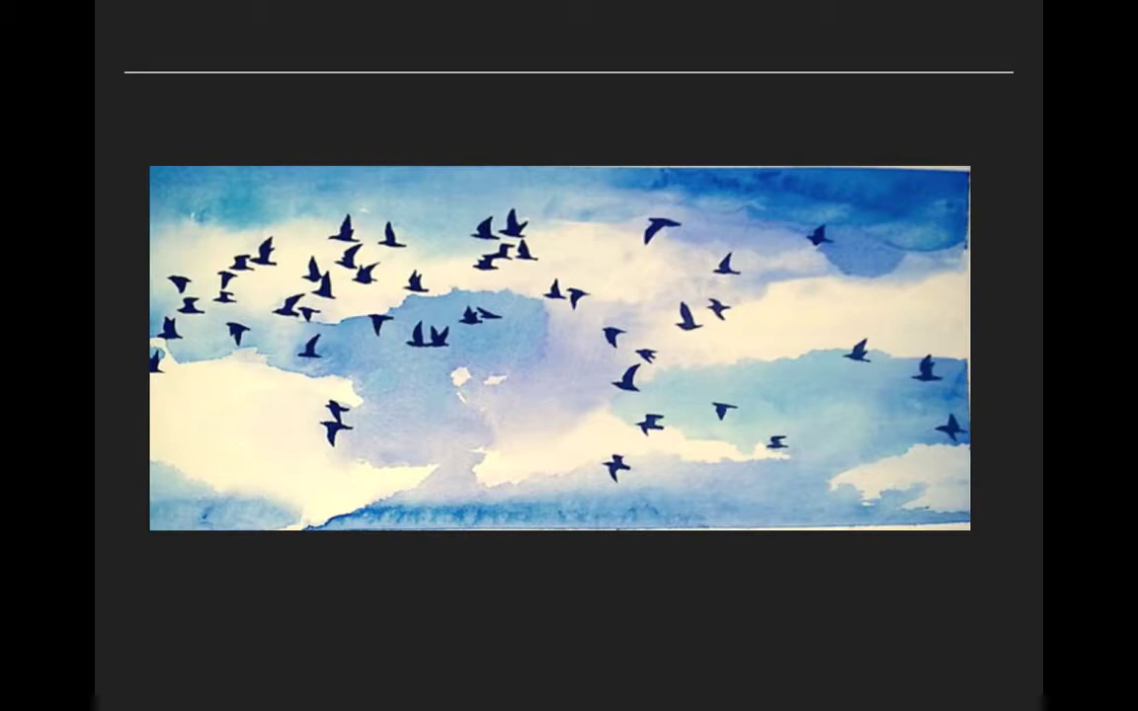
# Step: Exit the Keynote slideshow and bring Photoshop to the front
pyautogui.press('Escape')
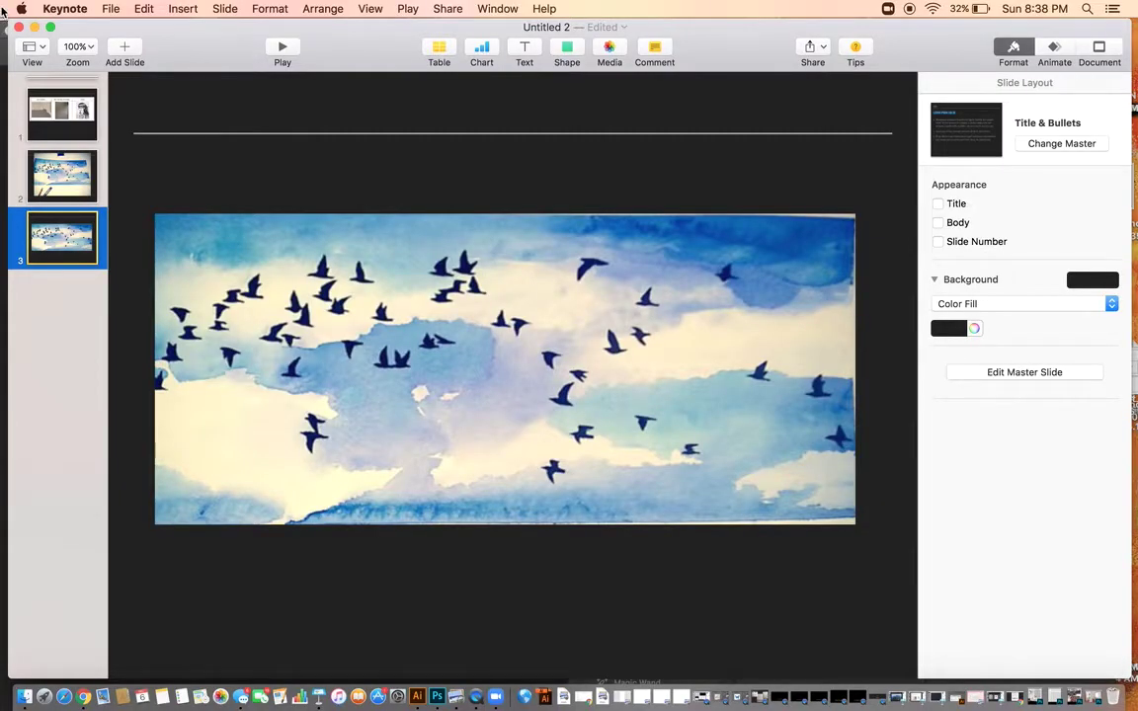
pyautogui.click(437, 697)
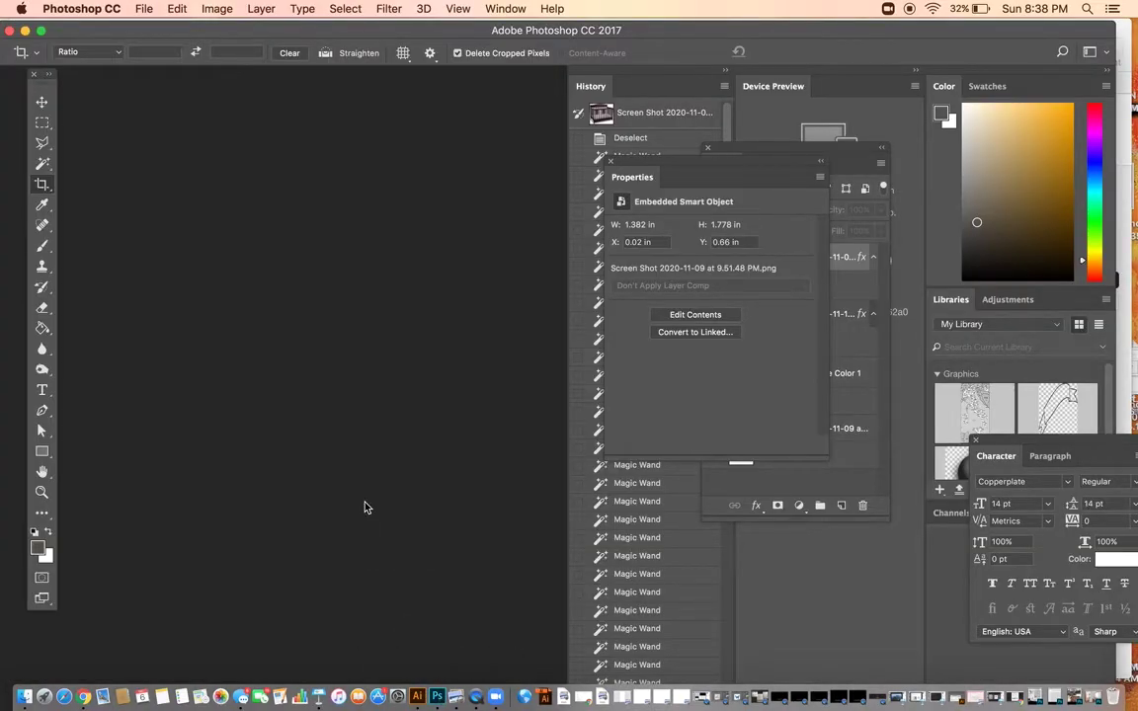
# Step: Open BIRDS.jpg from the ANIMATION folder and move its window to the top-left
pyautogui.click(144, 9)
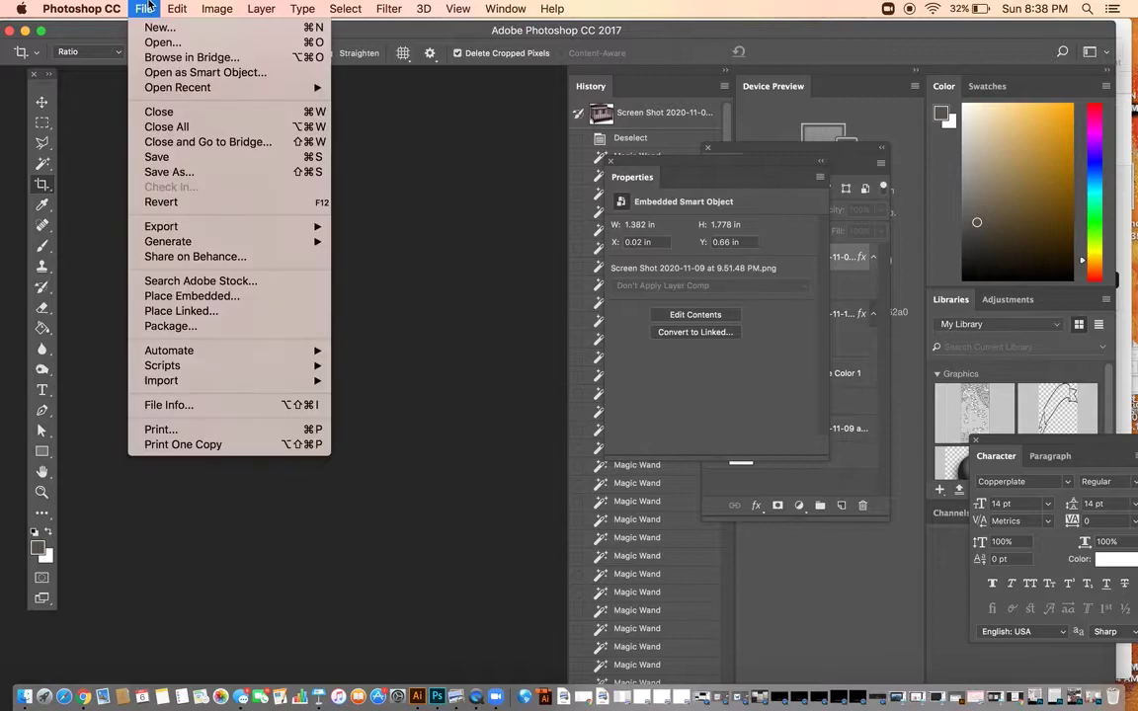
pyautogui.click(158, 41)
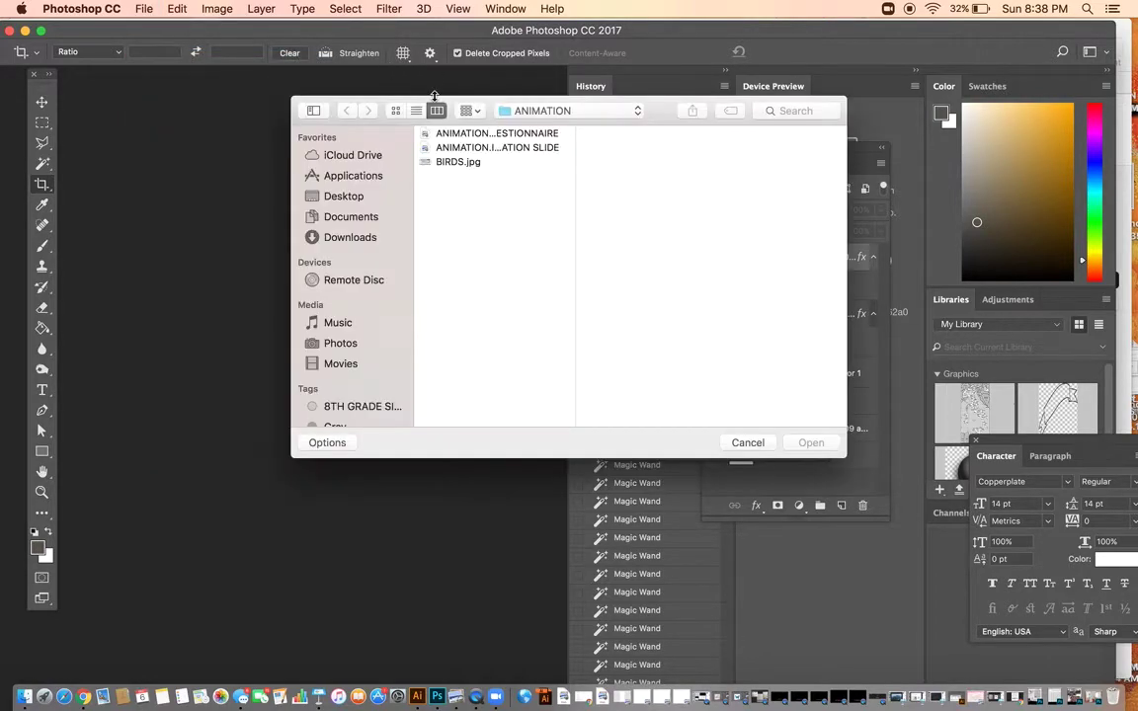
pyautogui.click(481, 162)
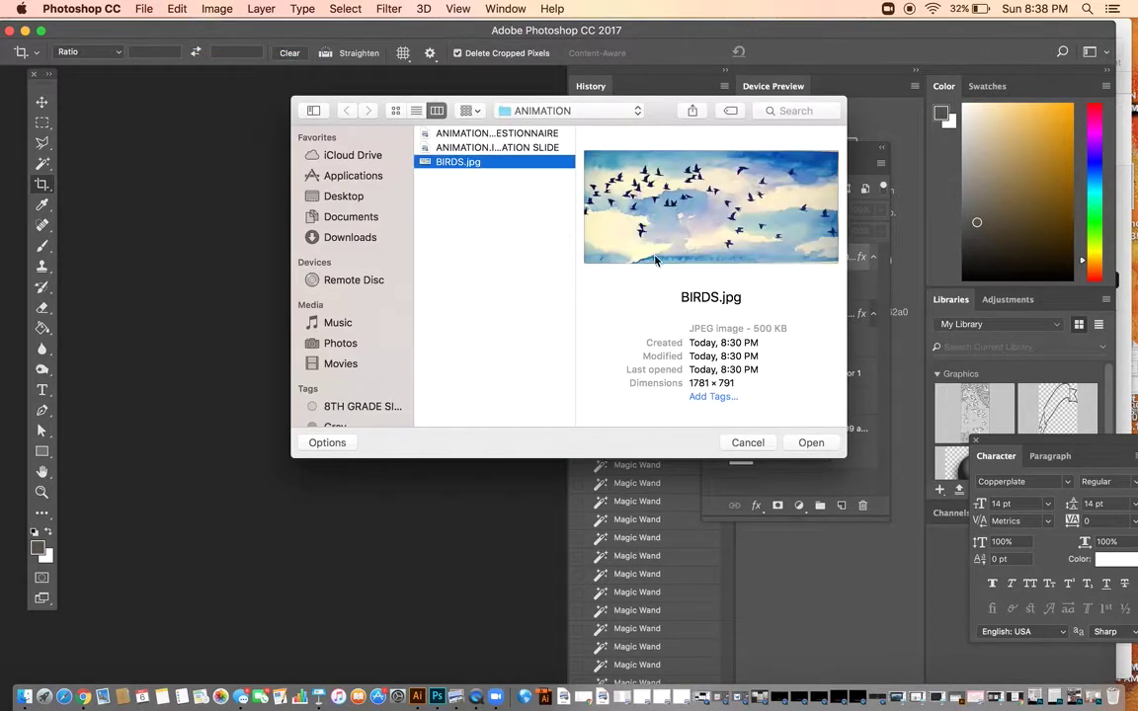
pyautogui.click(809, 444)
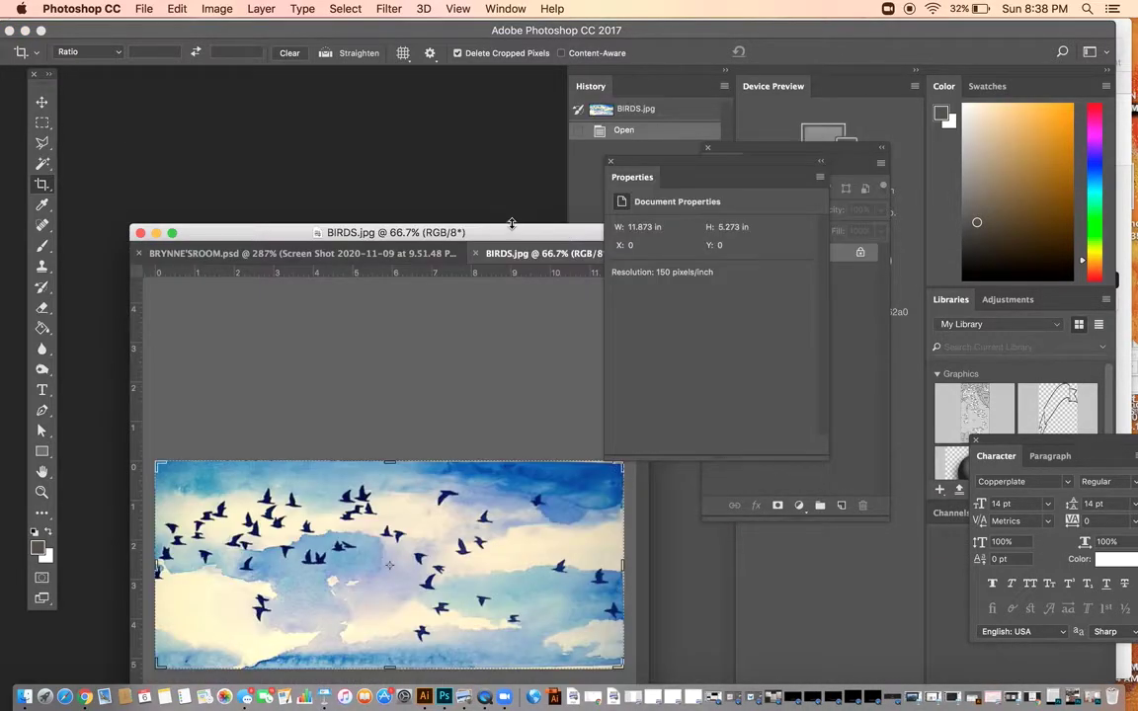
pyautogui.moveTo(511, 223); pyautogui.dragTo(444, 67)
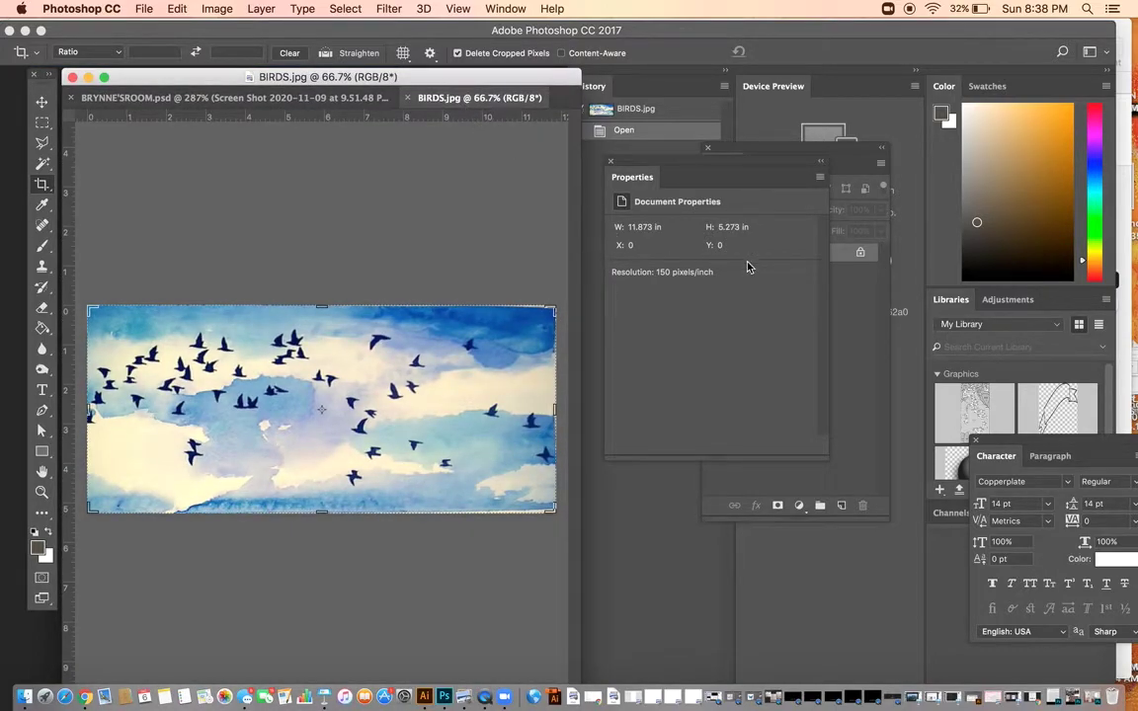
# Step: Widen the BIRDS.jpg window, close the Properties panel and shift the Layers panel right
pyautogui.moveTo(679, 291); pyautogui.dragTo(862, 296)
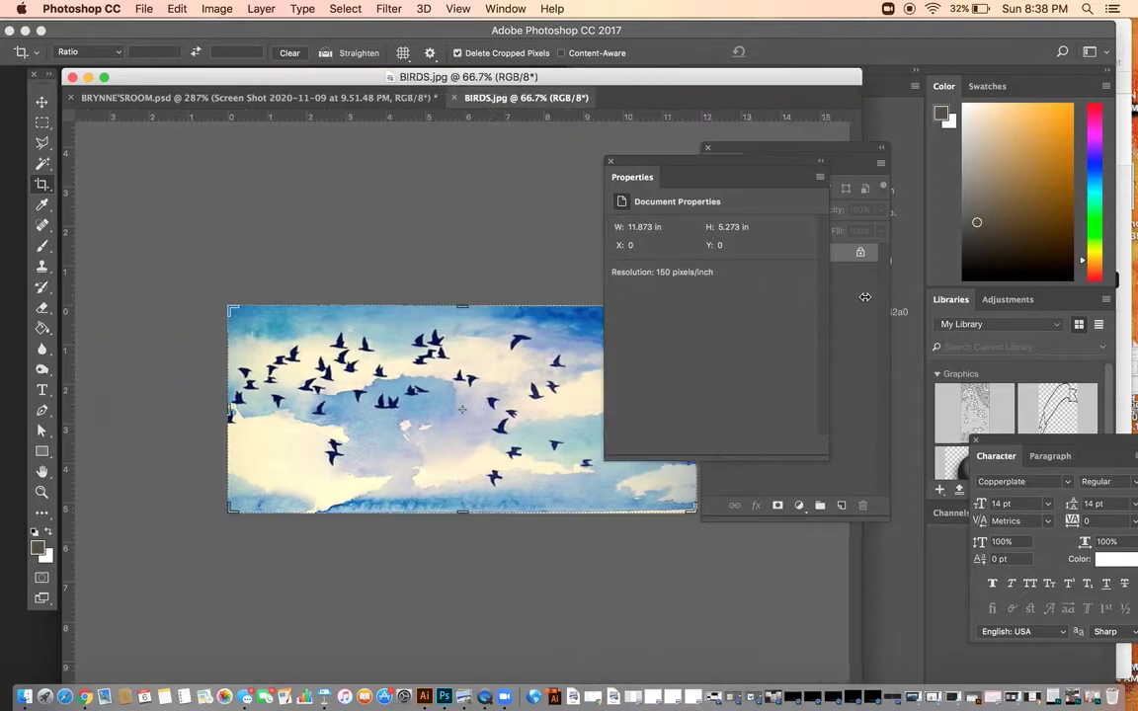
pyautogui.click(610, 161)
pyautogui.moveTo(734, 150); pyautogui.dragTo(815, 150)
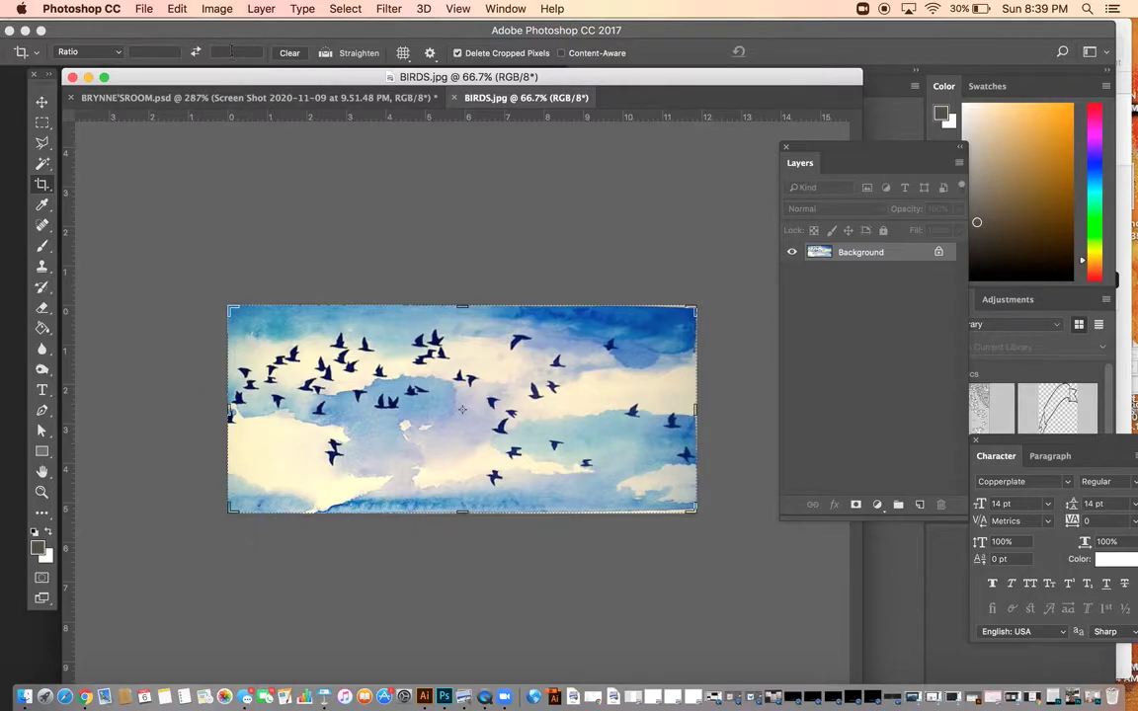
pyautogui.click(217, 10)
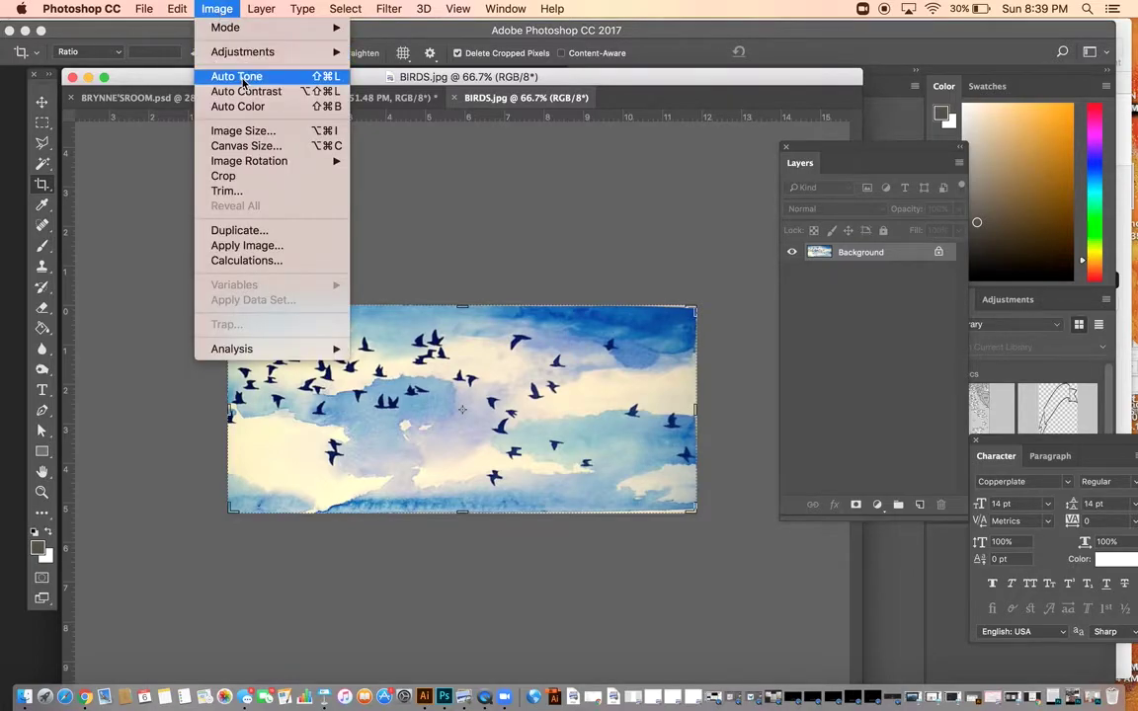
pyautogui.click(258, 133)
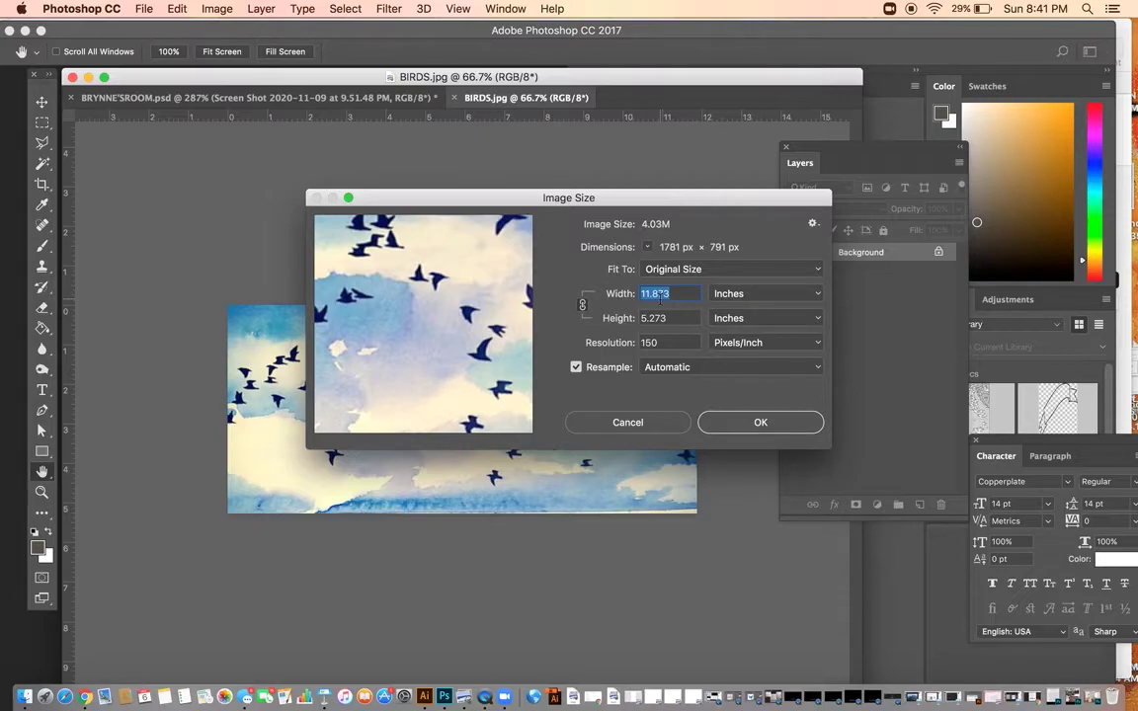
pyautogui.click(670, 425)
pyautogui.press('c')
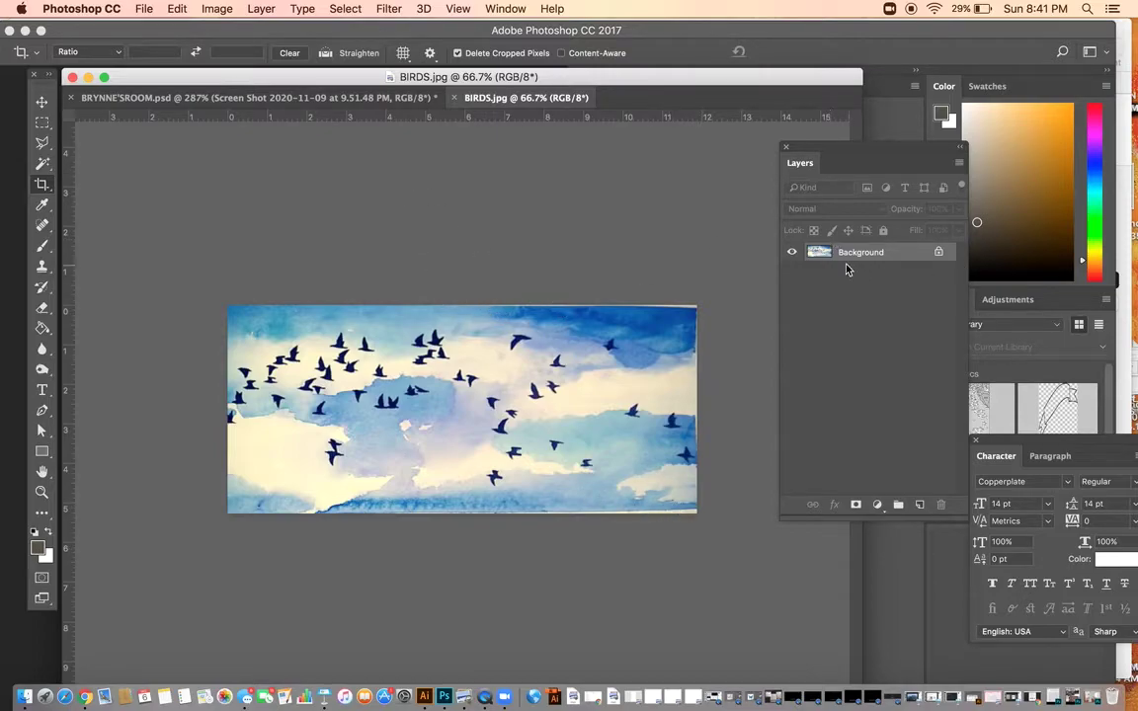
# Step: Unlock the Background into Layer 0 and free-transform it slightly taller, undoing the rotation
pyautogui.click(938, 256)
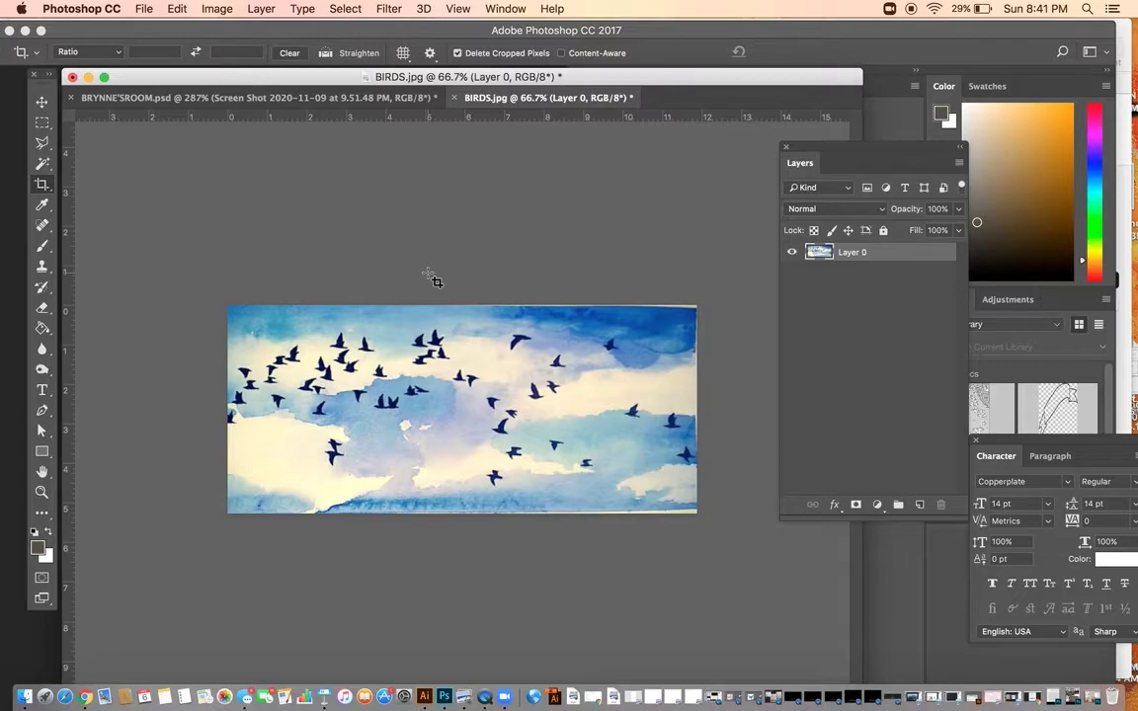
pyautogui.press('super')
pyautogui.press('super+t')
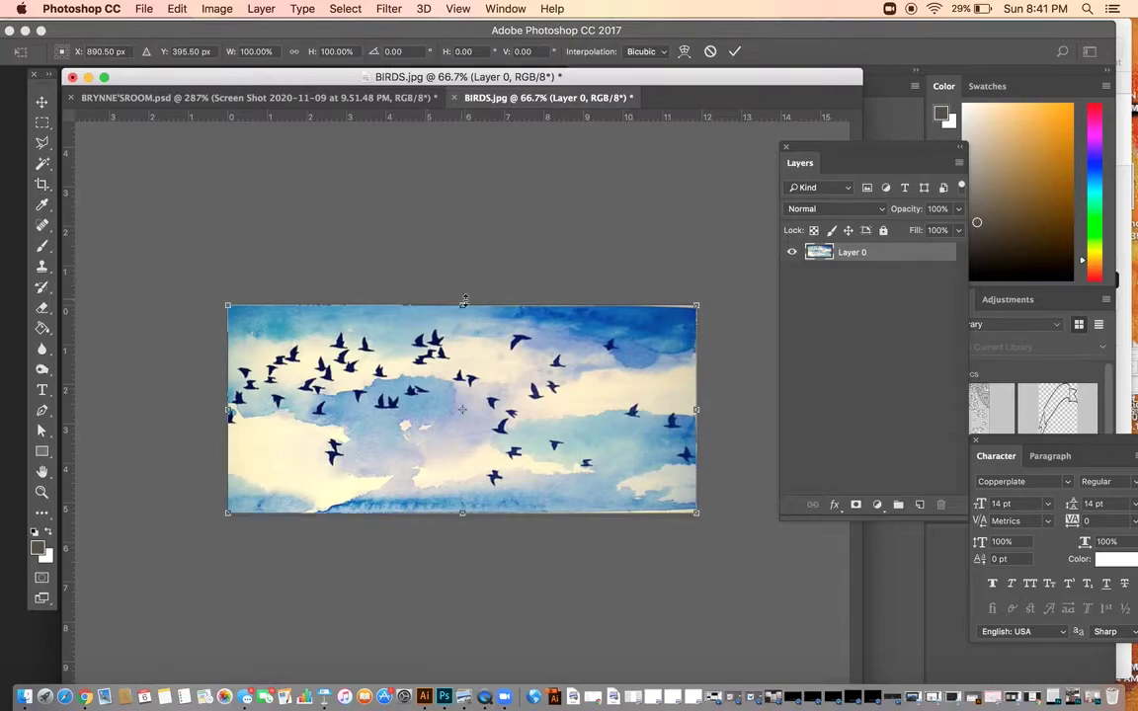
pyautogui.moveTo(462, 306)
pyautogui.mouseDown()
pyautogui.moveTo(466, 276)
pyautogui.moveTo(464, 305)
pyautogui.mouseUp()
pyautogui.moveTo(709, 286)
pyautogui.mouseDown()
pyautogui.moveTo(713, 251)
pyautogui.moveTo(707, 282)
pyautogui.mouseUp()
pyautogui.press('super+z')
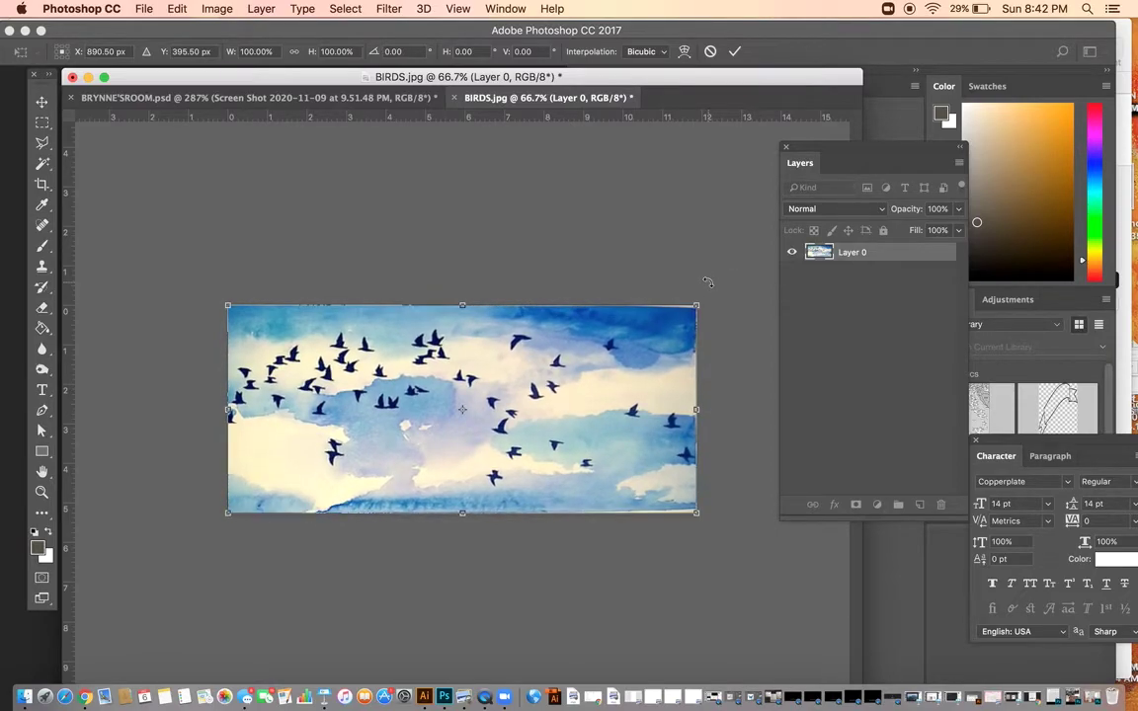
# Step: Try Distort on the image's right corners, undoing the last corner pull
pyautogui.click(178, 8)
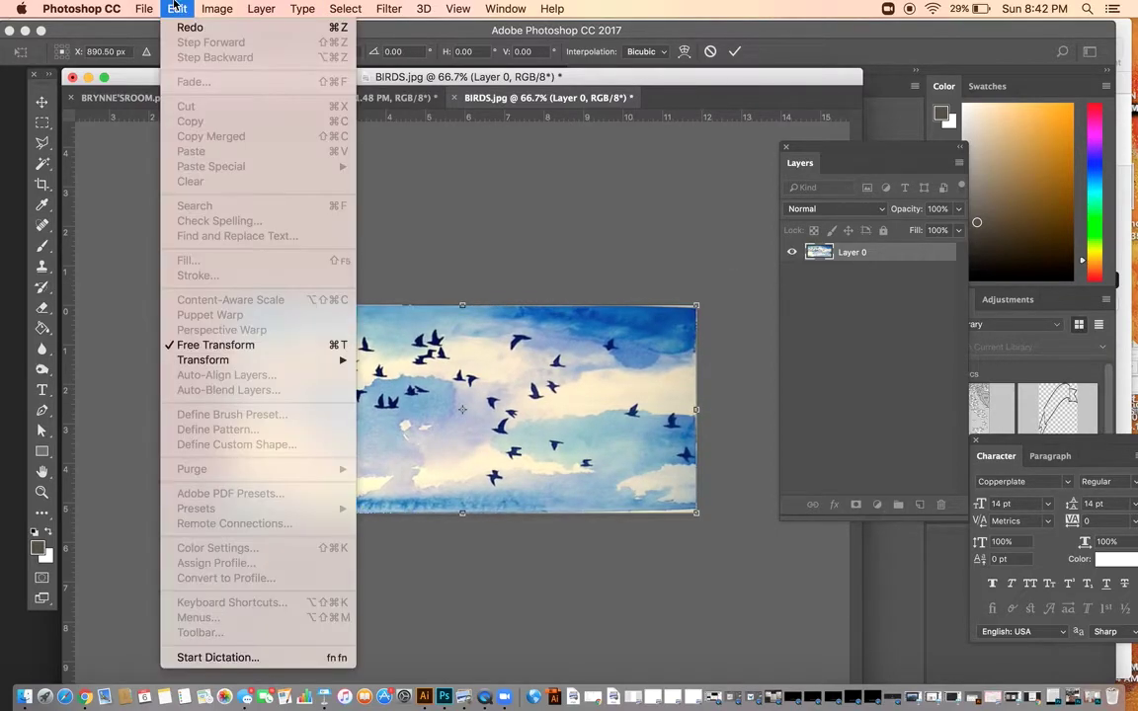
pyautogui.moveTo(284, 363)
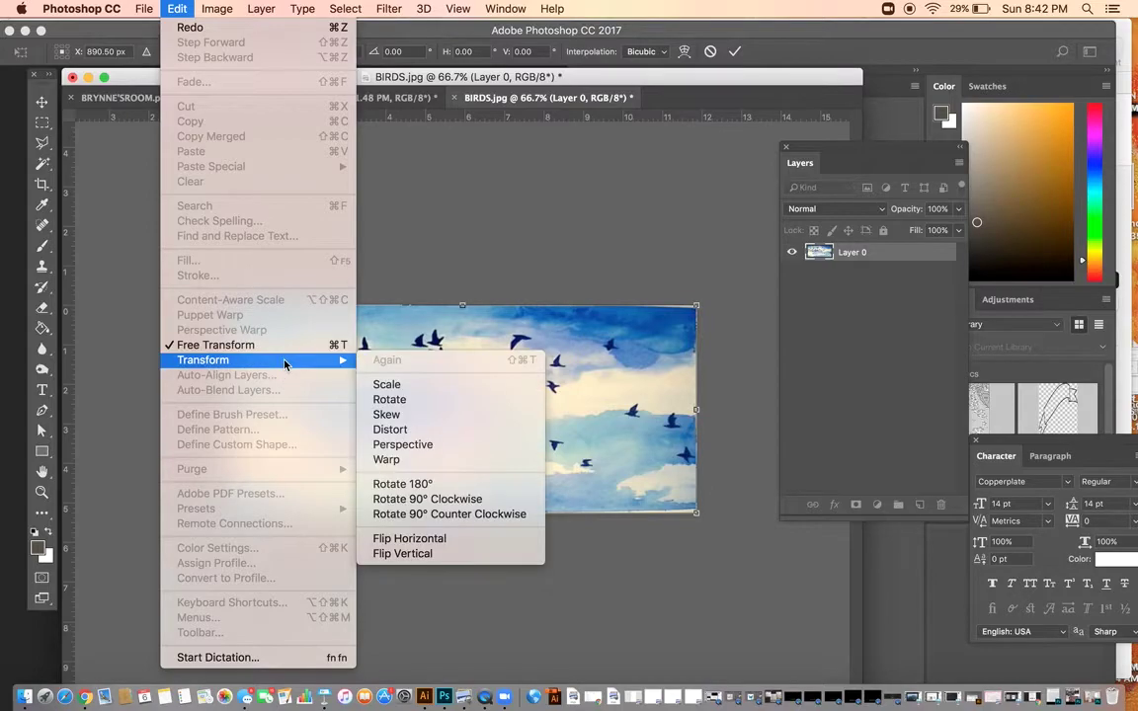
pyautogui.click(466, 432)
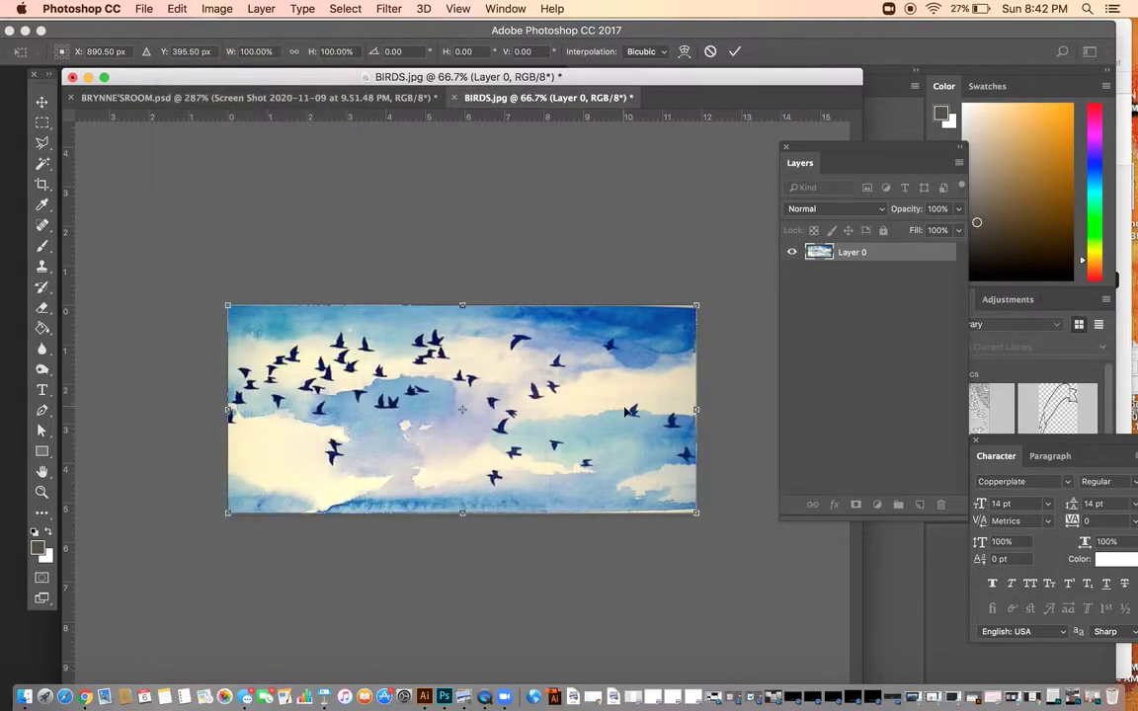
pyautogui.moveTo(698, 304)
pyautogui.mouseDown()
pyautogui.moveTo(699, 286)
pyautogui.moveTo(700, 300)
pyautogui.mouseUp()
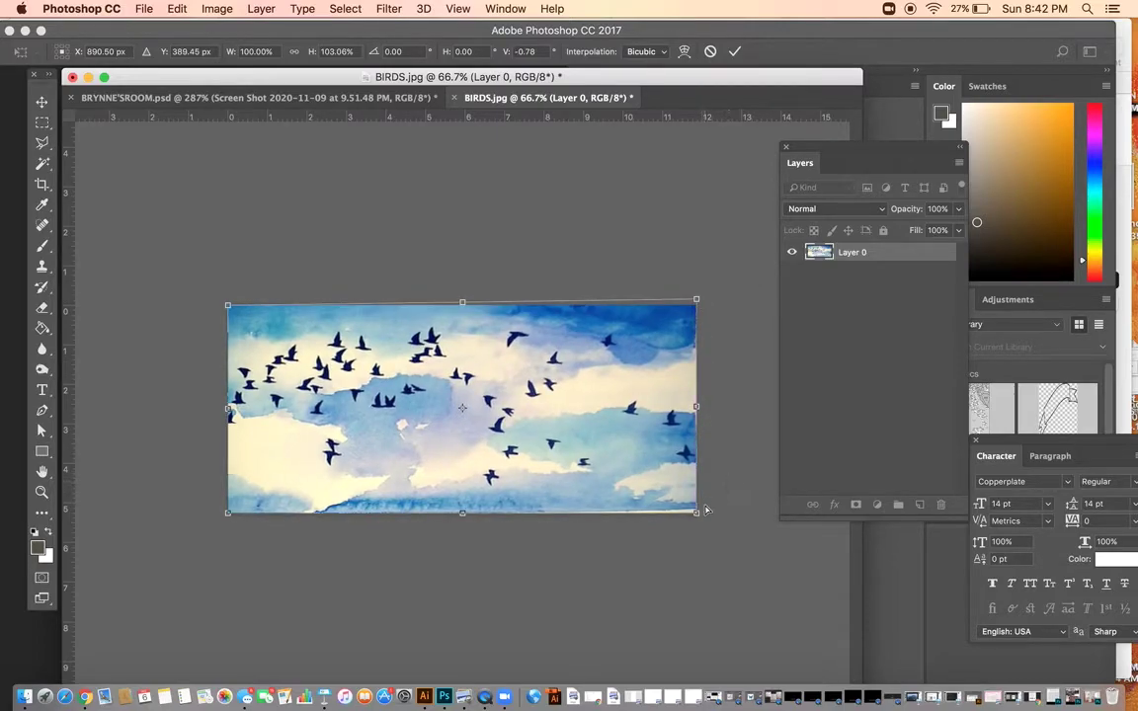
pyautogui.moveTo(698, 519); pyautogui.dragTo(699, 525)
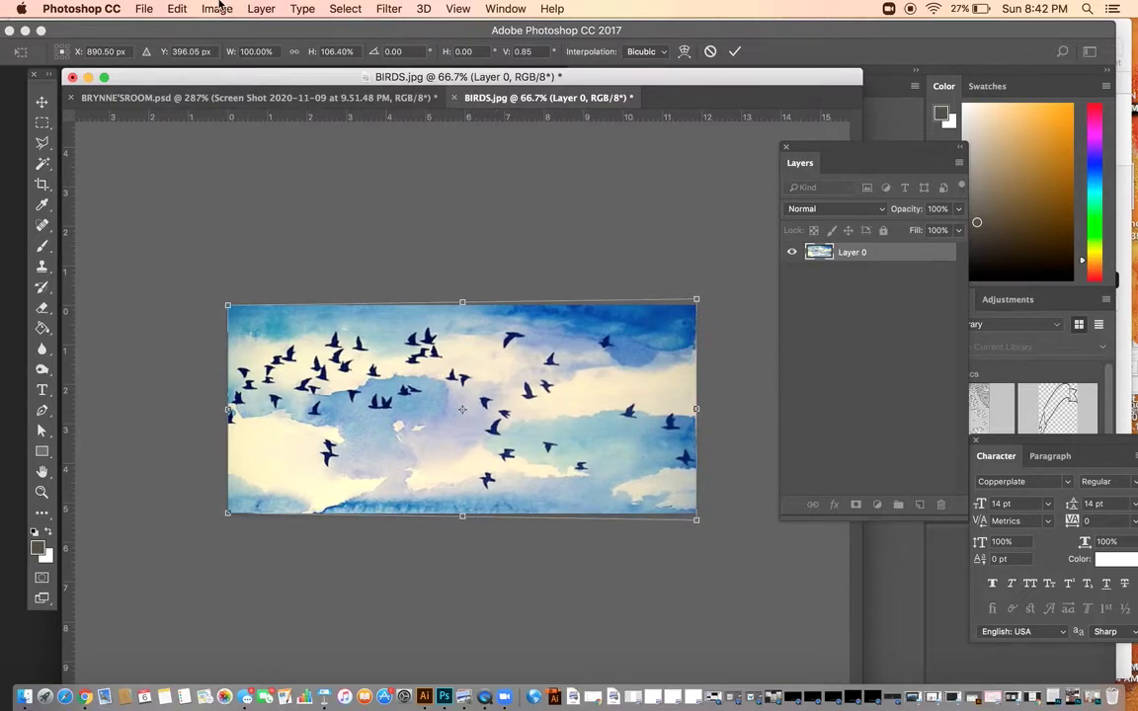
pyautogui.press('super+z')
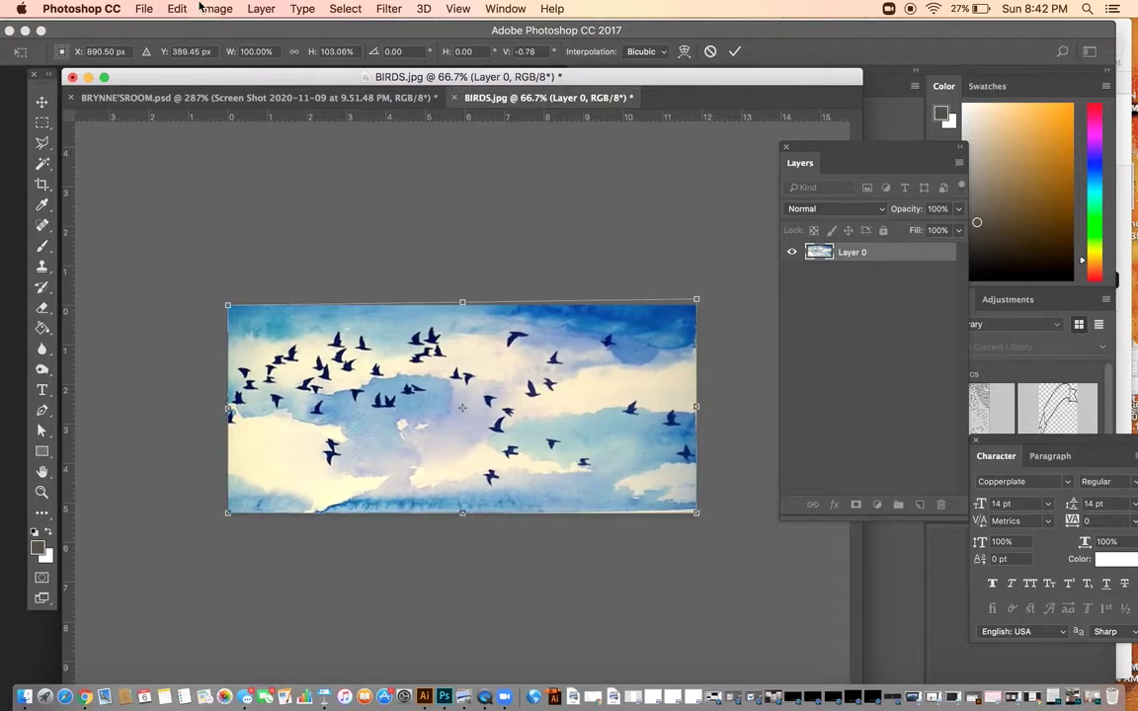
pyautogui.click(166, 8)
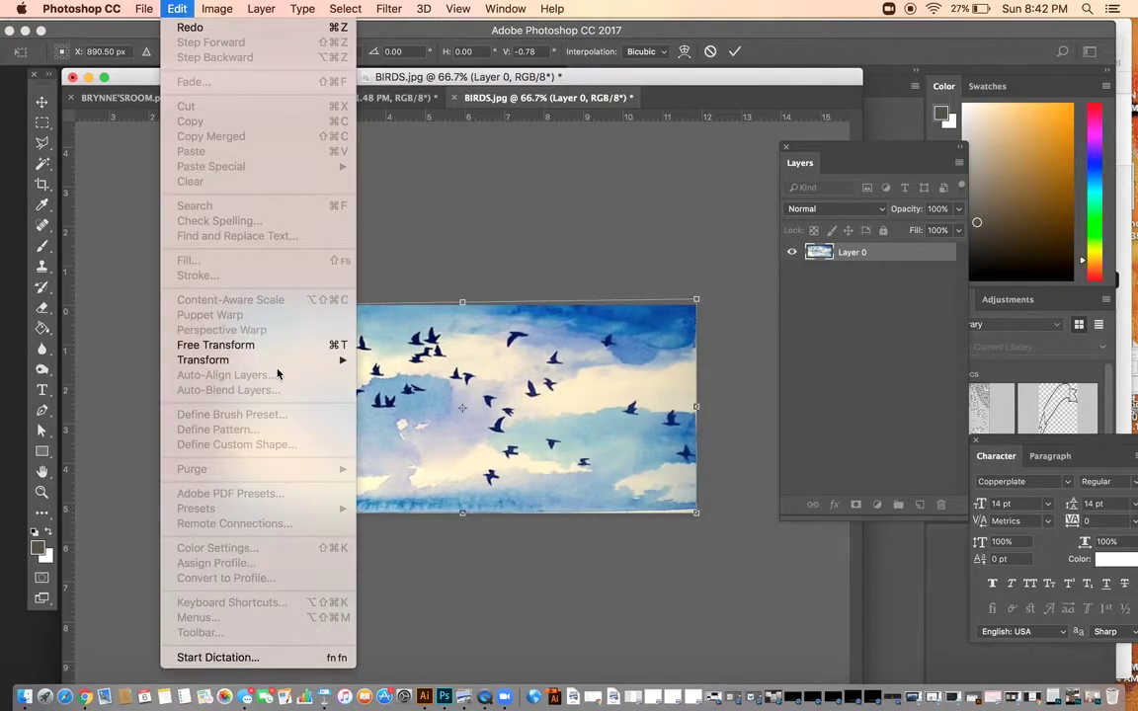
# Step: Warp the image's corners and mesh slightly to level it, then commit the transform
pyautogui.click(430, 461)
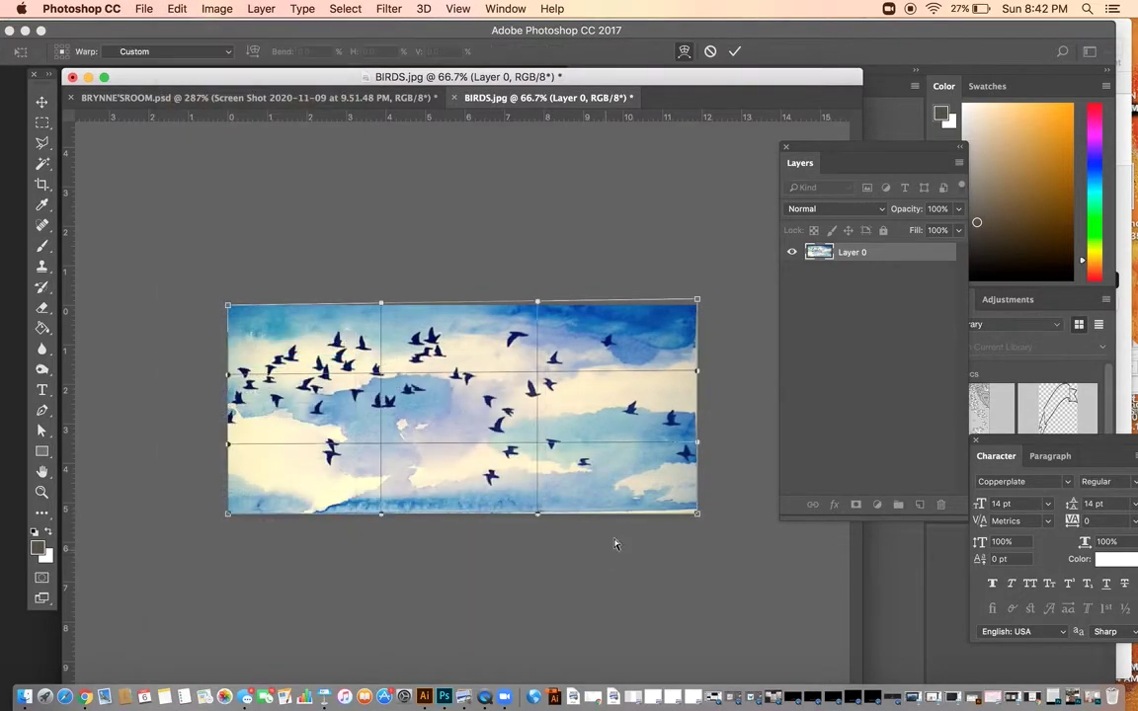
pyautogui.moveTo(575, 474)
pyautogui.mouseDown()
pyautogui.moveTo(553, 434)
pyautogui.moveTo(515, 423)
pyautogui.moveTo(578, 476)
pyautogui.mouseUp()
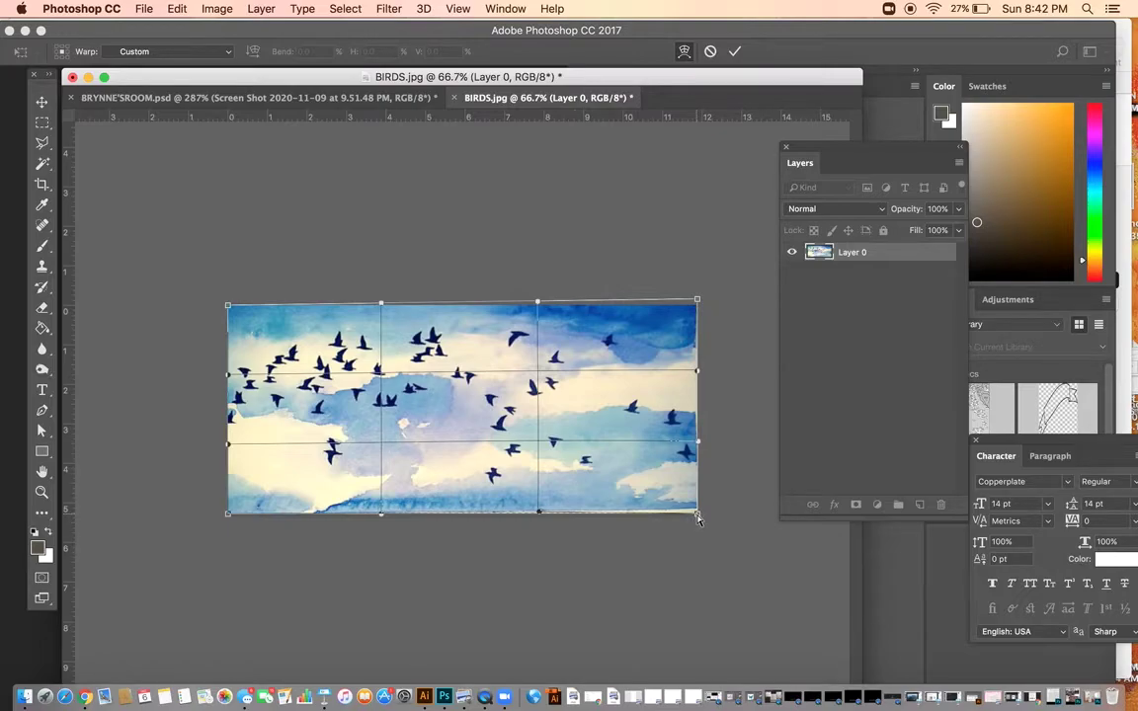
pyautogui.moveTo(698, 512); pyautogui.dragTo(700, 523)
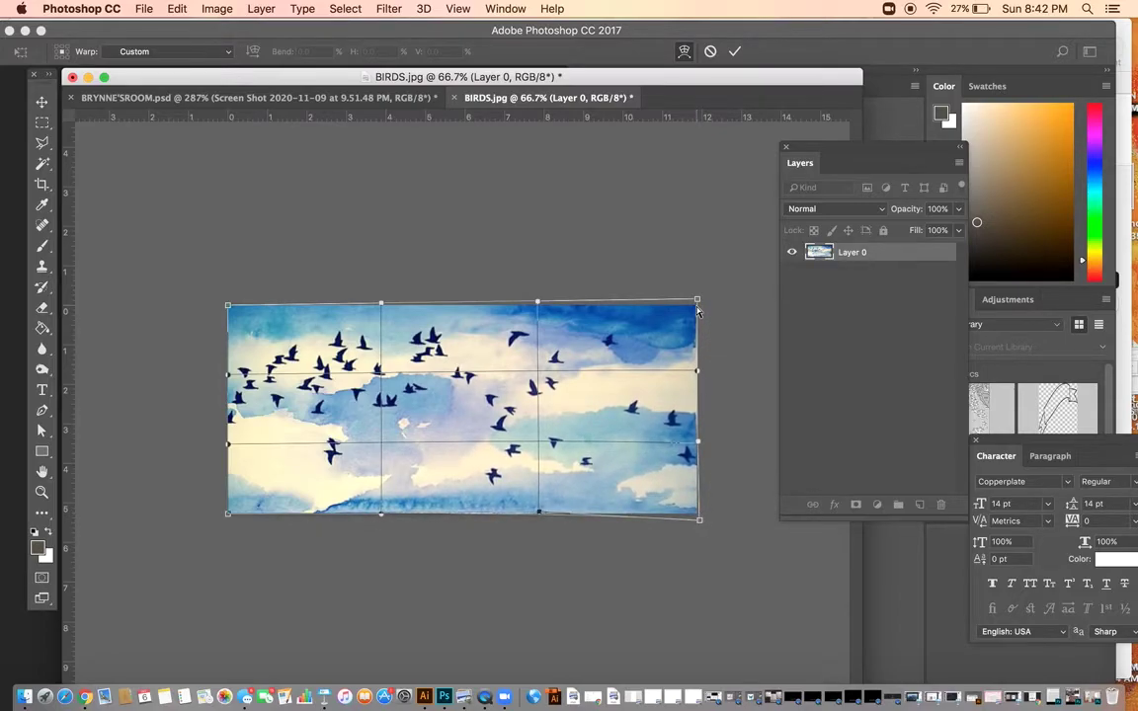
pyautogui.moveTo(697, 300); pyautogui.dragTo(700, 308)
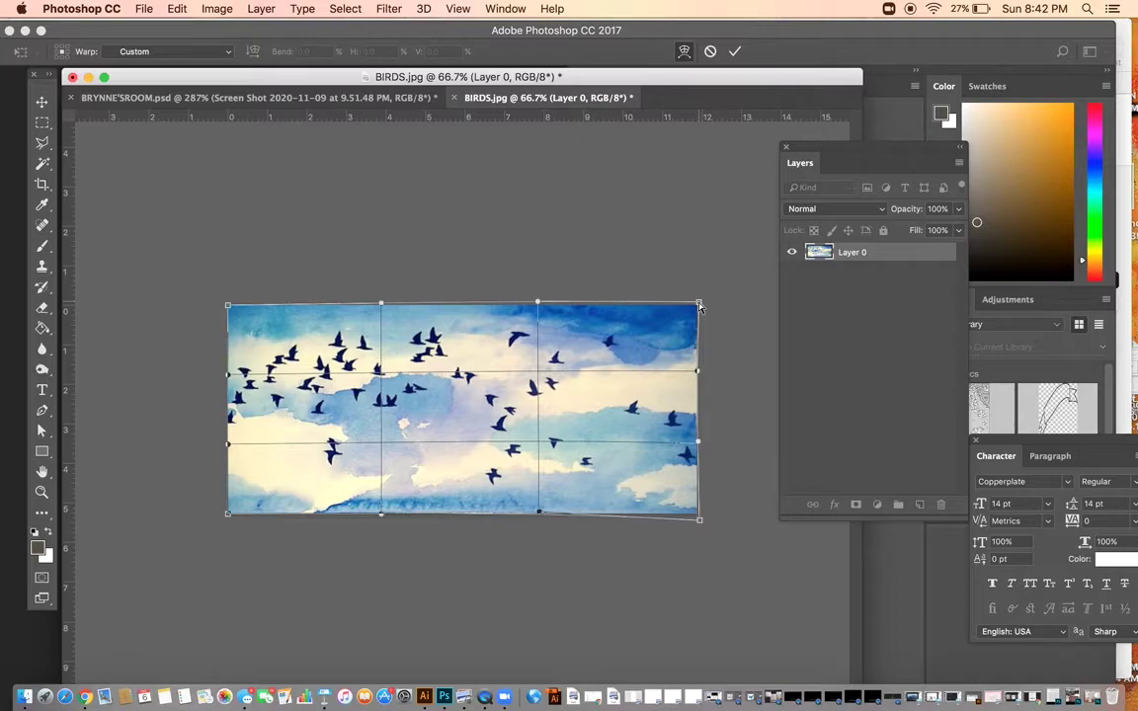
pyautogui.moveTo(541, 399); pyautogui.dragTo(544, 401)
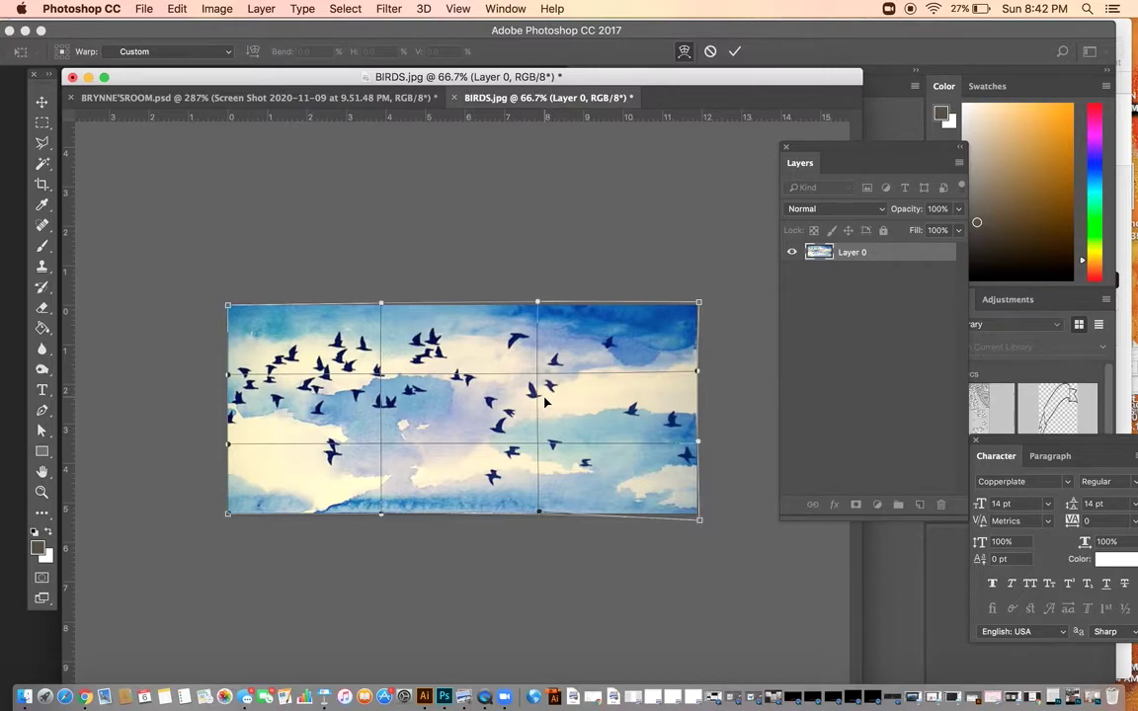
pyautogui.press('Return')
pyautogui.press('c')
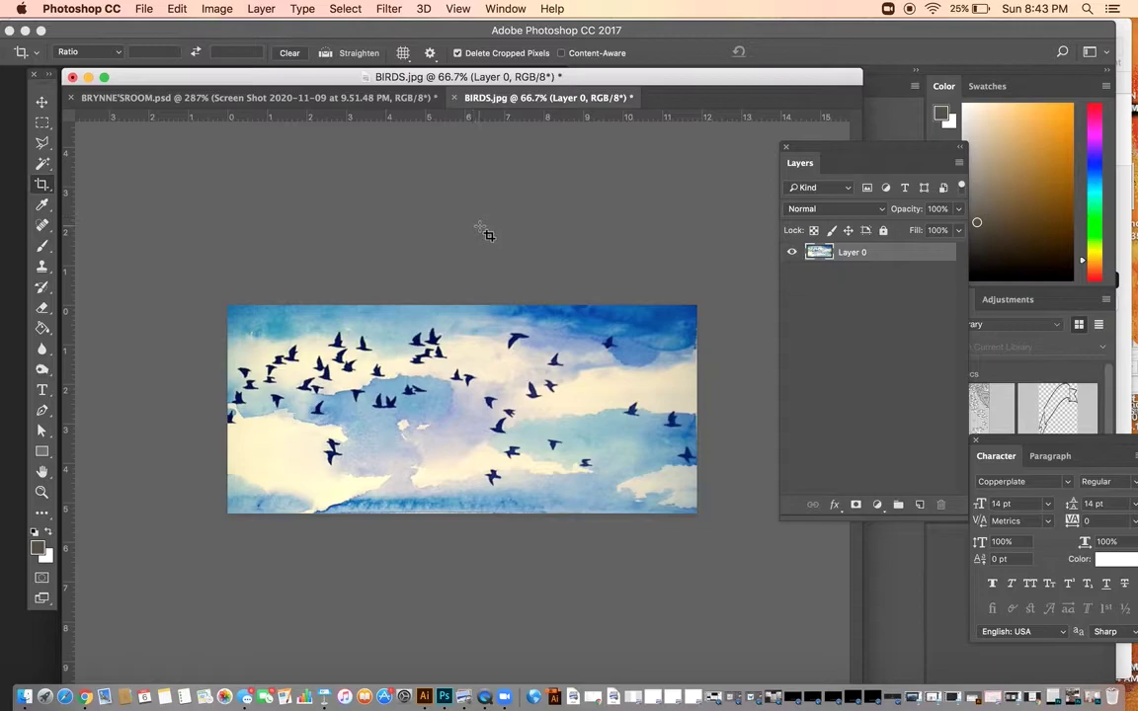
# Step: Open the Levels adjustment from the Image > Adjustments menu for Layer 0
pyautogui.click(218, 9)
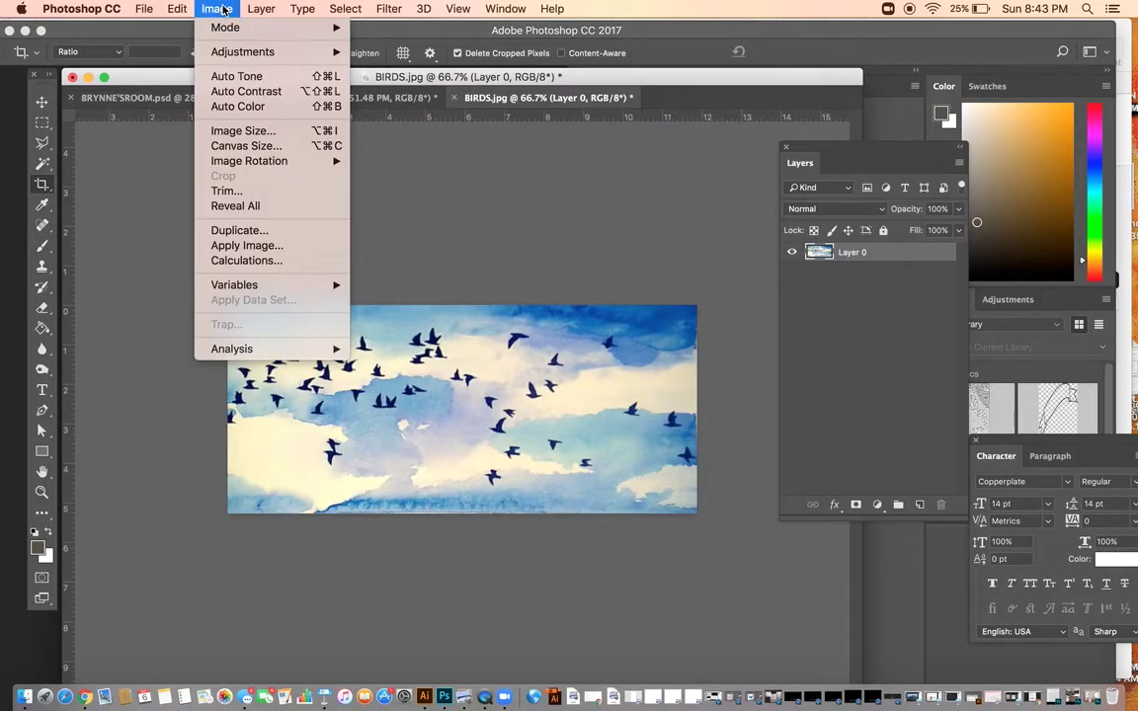
pyautogui.moveTo(245, 57)
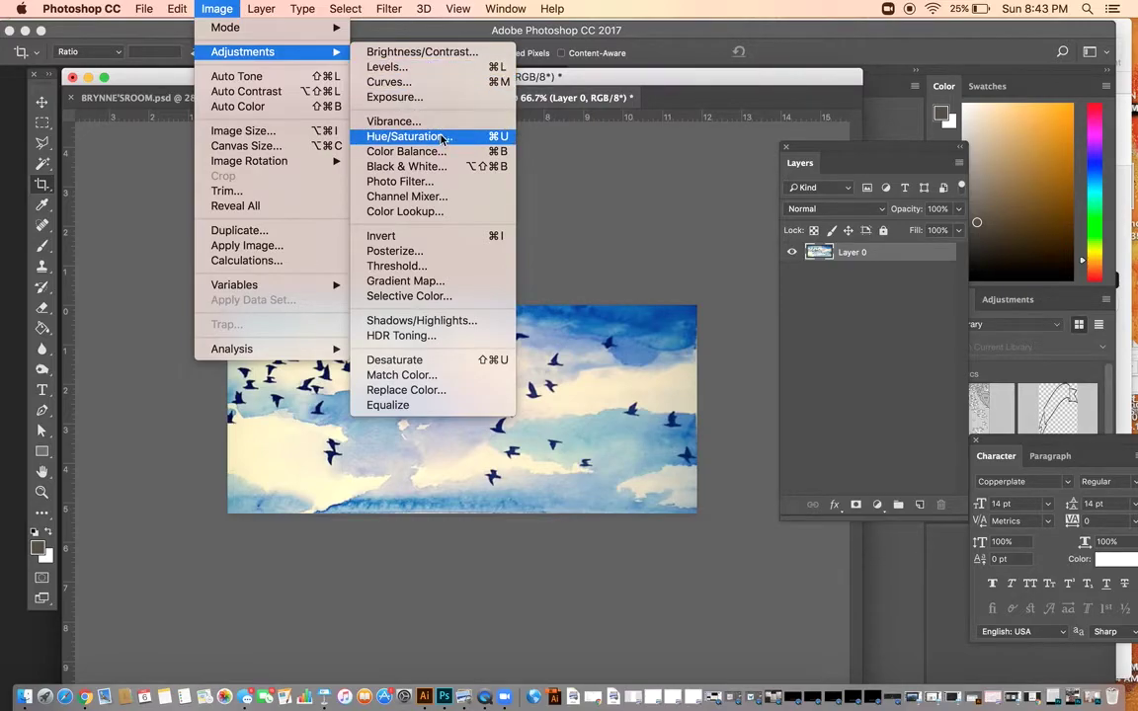
pyautogui.click(449, 67)
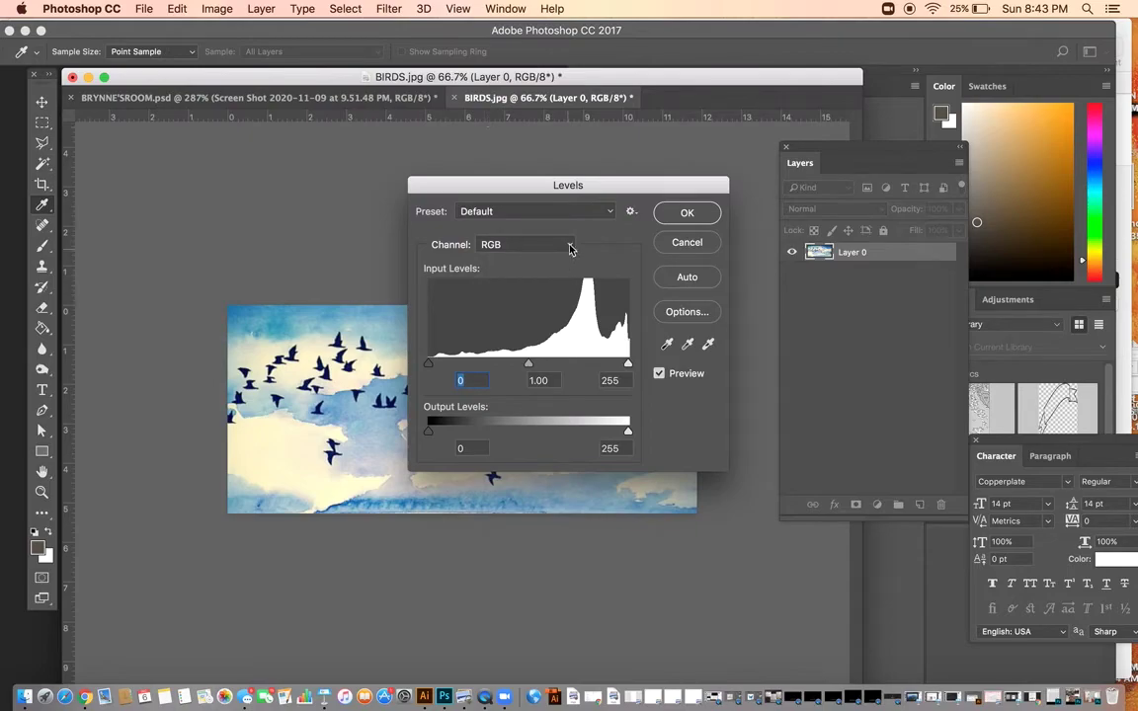
# Step: Apply Levels with input levels 8, 0.80 and 255 to darken the birds photo
pyautogui.moveTo(564, 191); pyautogui.dragTo(868, 169)
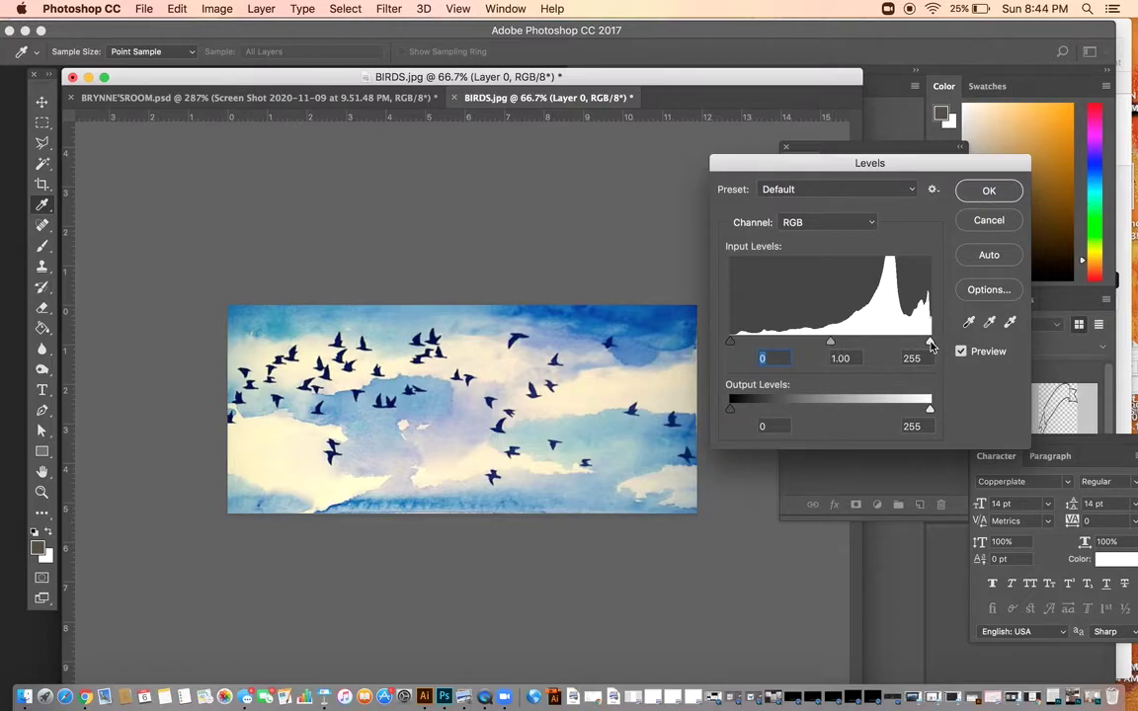
pyautogui.moveTo(929, 343)
pyautogui.mouseDown()
pyautogui.moveTo(883, 342)
pyautogui.moveTo(931, 342)
pyautogui.mouseUp()
pyautogui.moveTo(829, 343)
pyautogui.mouseDown()
pyautogui.moveTo(818, 343)
pyautogui.moveTo(852, 342)
pyautogui.moveTo(841, 343)
pyautogui.mouseUp()
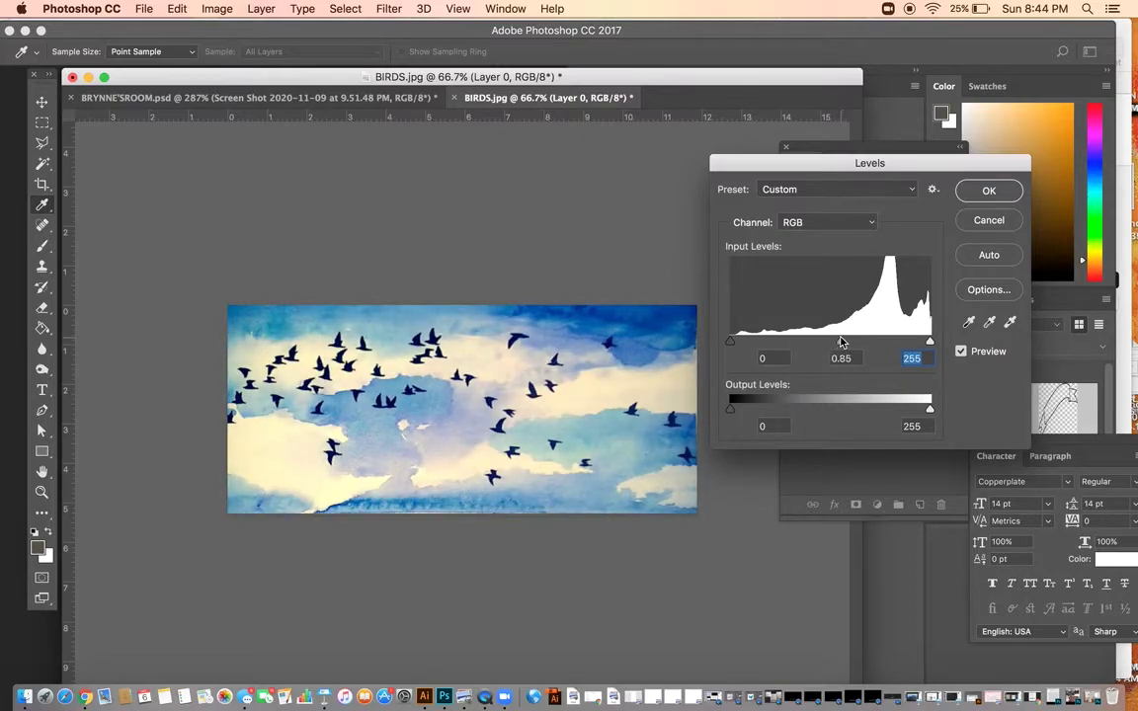
pyautogui.moveTo(731, 342); pyautogui.dragTo(742, 344)
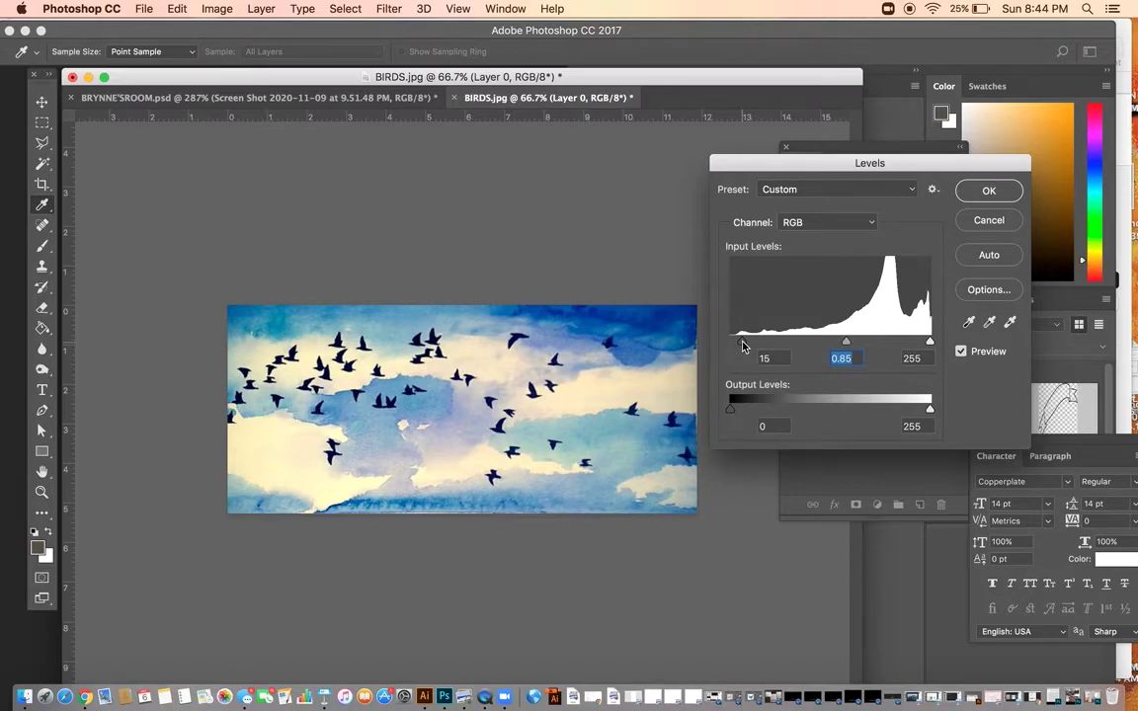
pyautogui.moveTo(742, 341); pyautogui.dragTo(736, 342)
pyautogui.click(736, 344)
pyautogui.moveTo(845, 342); pyautogui.dragTo(848, 344)
pyautogui.click(849, 343)
pyautogui.click(987, 189)
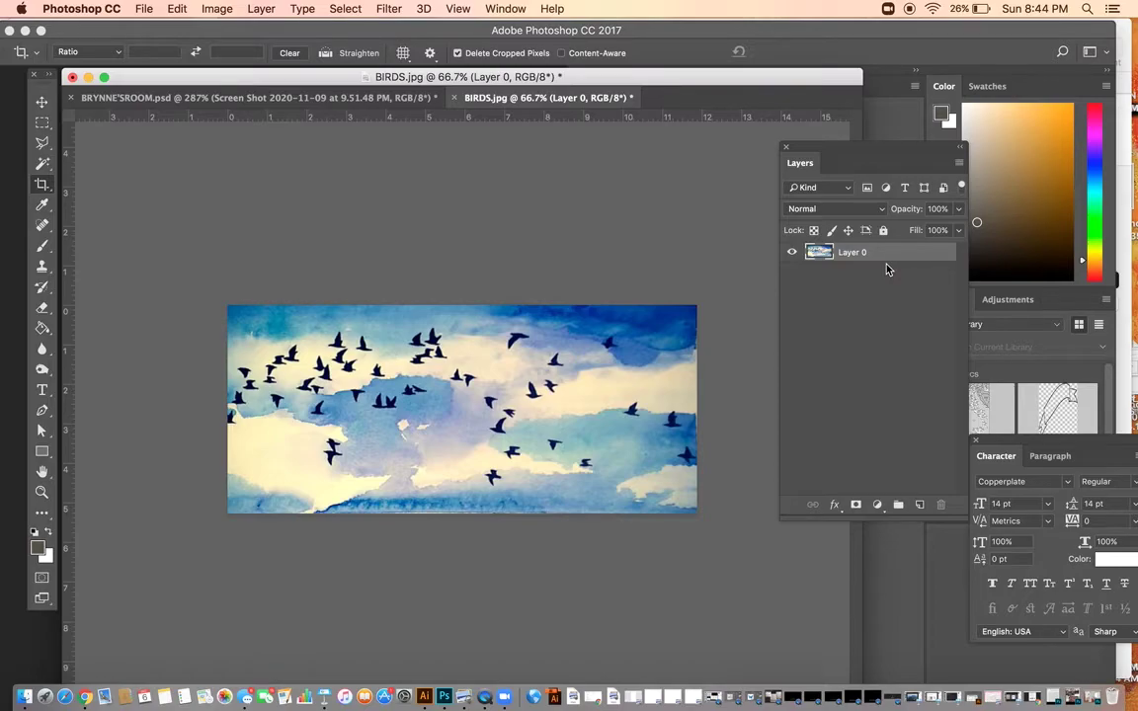
# Step: Undo the Levels adjustment, then browse the Image Mode and Adjustments menus without choosing anything
pyautogui.press('super+z')
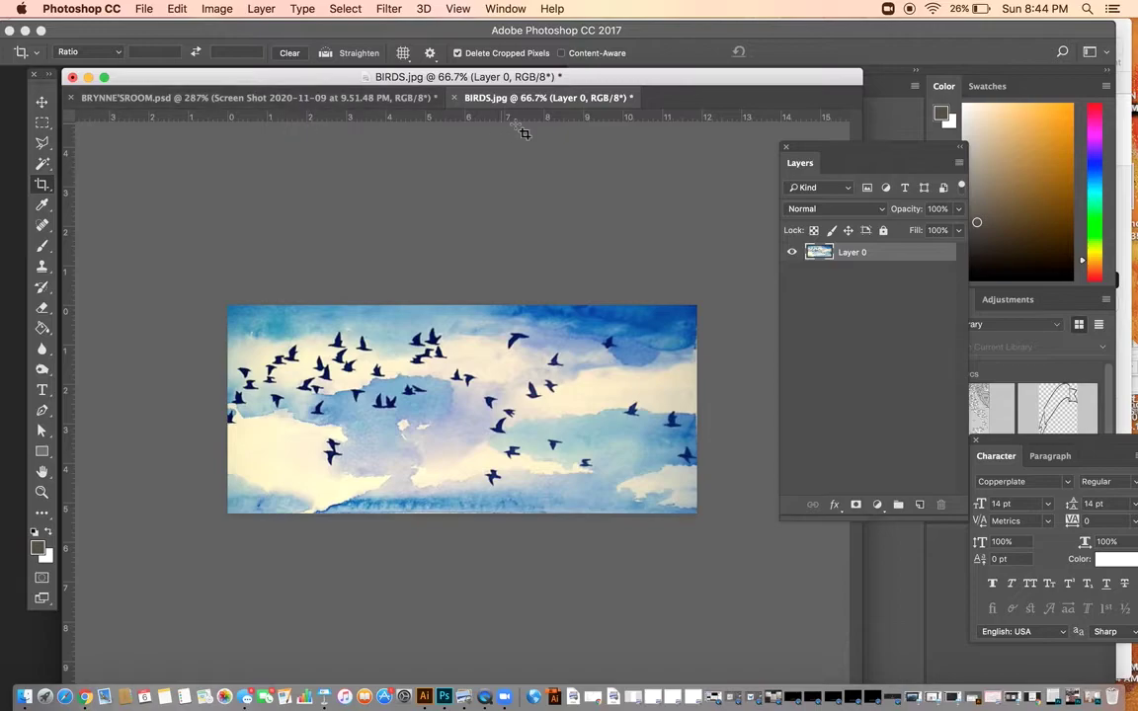
pyautogui.click(216, 9)
pyautogui.click(217, 9)
pyautogui.click(213, 9)
pyautogui.moveTo(240, 33)
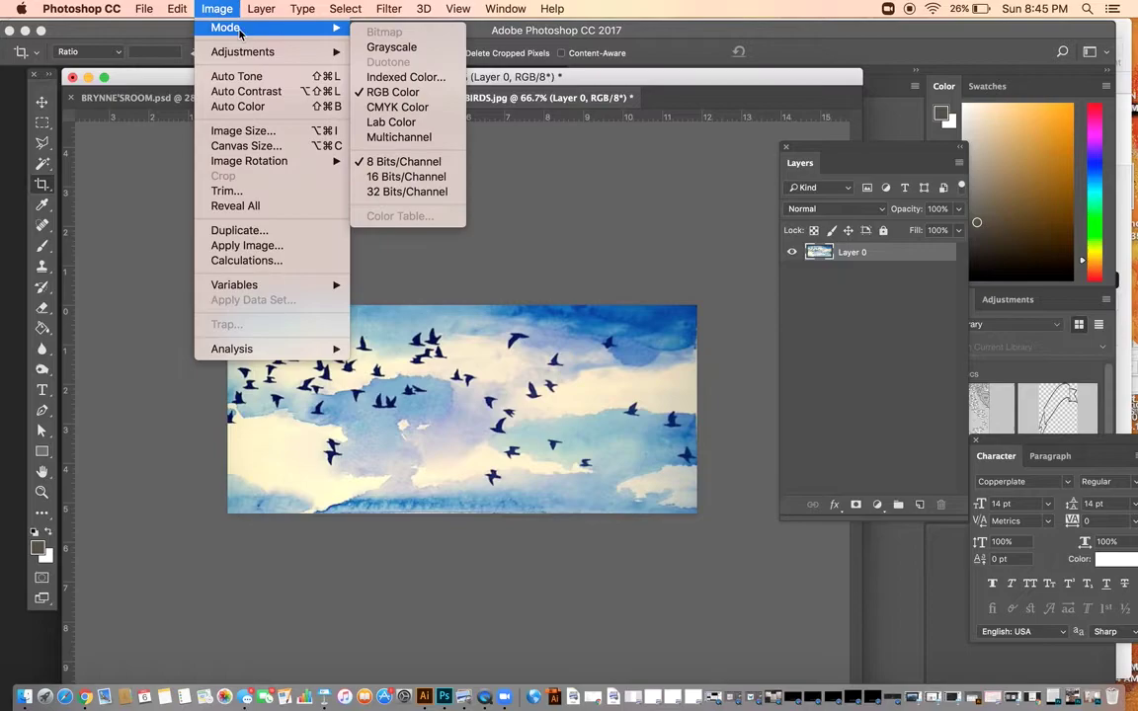
pyautogui.moveTo(248, 56)
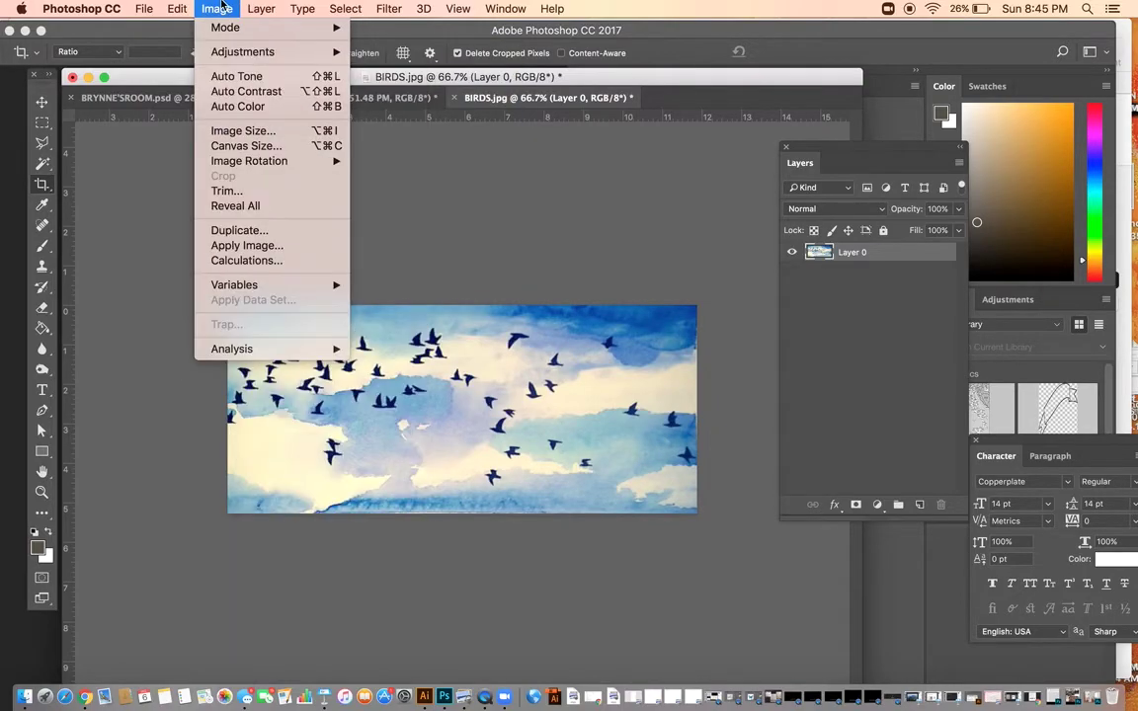
pyautogui.click(217, 7)
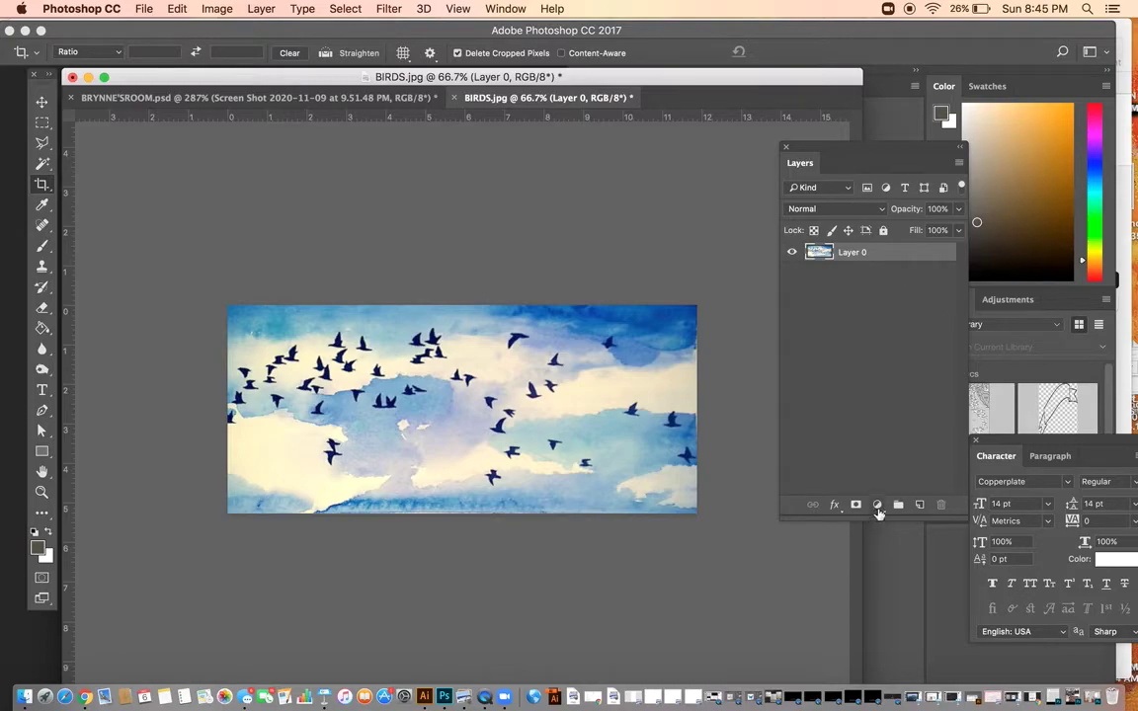
# Step: Add a Levels adjustment layer with input levels 21, 0.86 and 255 above Layer 0
pyautogui.moveTo(878, 513); pyautogui.dragTo(880, 372)
pyautogui.click(877, 353)
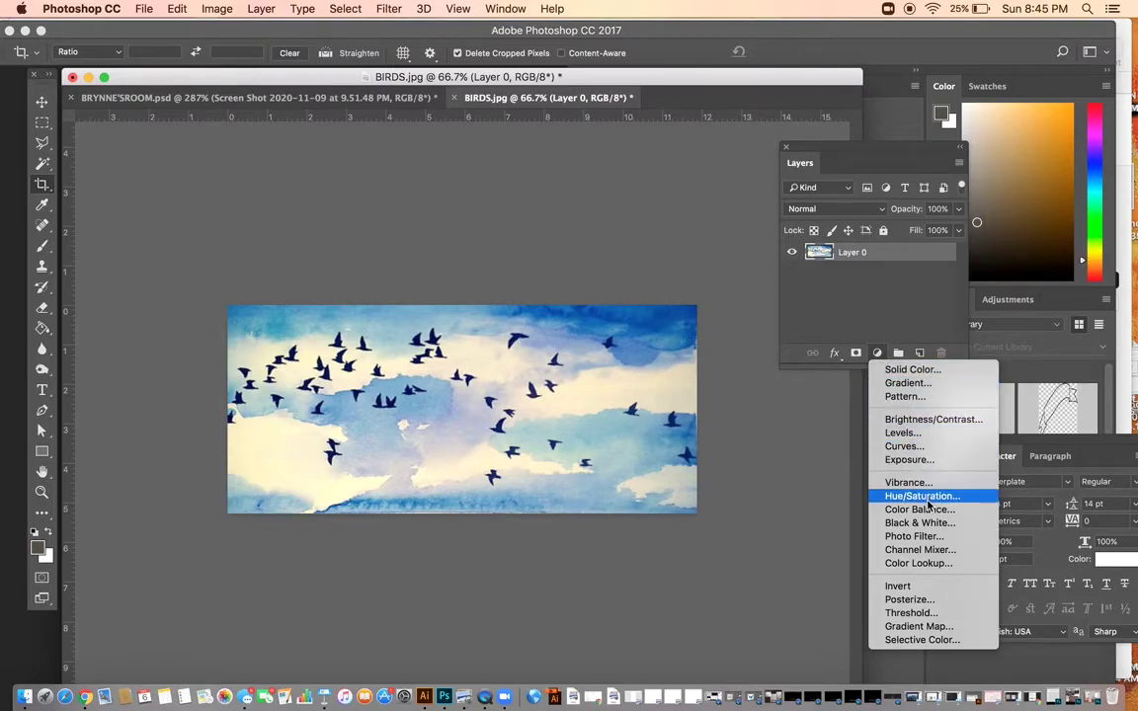
pyautogui.click(928, 435)
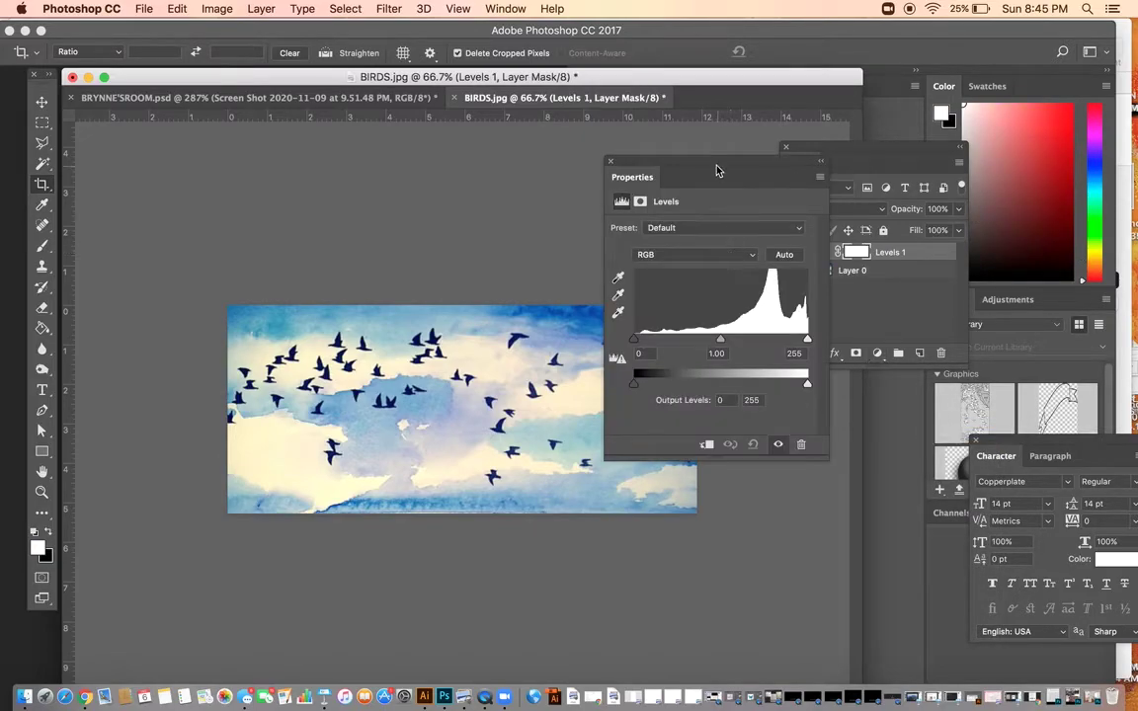
pyautogui.moveTo(719, 168); pyautogui.dragTo(839, 162)
pyautogui.moveTo(826, 339); pyautogui.dragTo(837, 342)
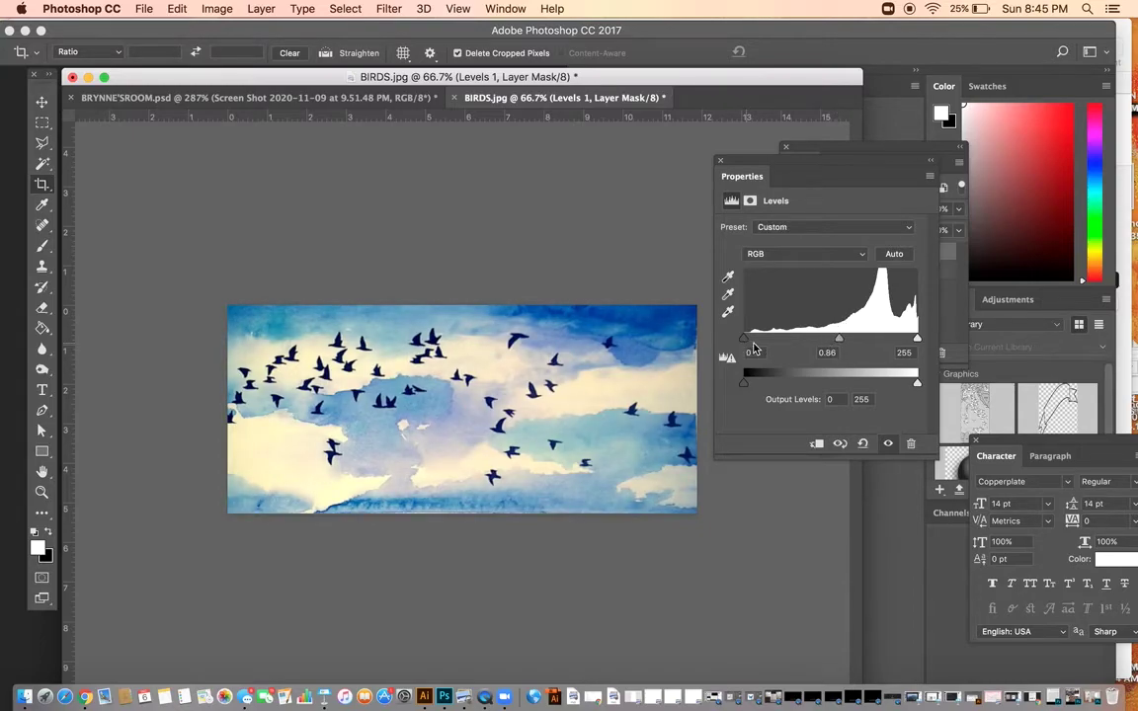
pyautogui.moveTo(744, 337); pyautogui.dragTo(757, 343)
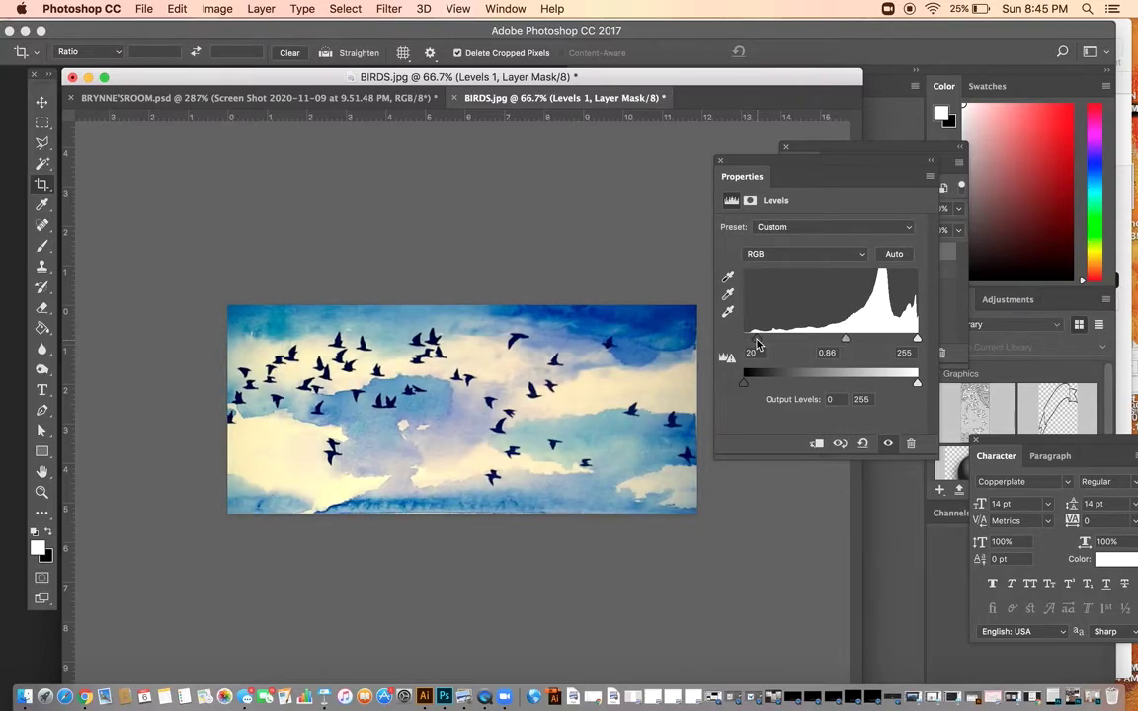
pyautogui.click(720, 160)
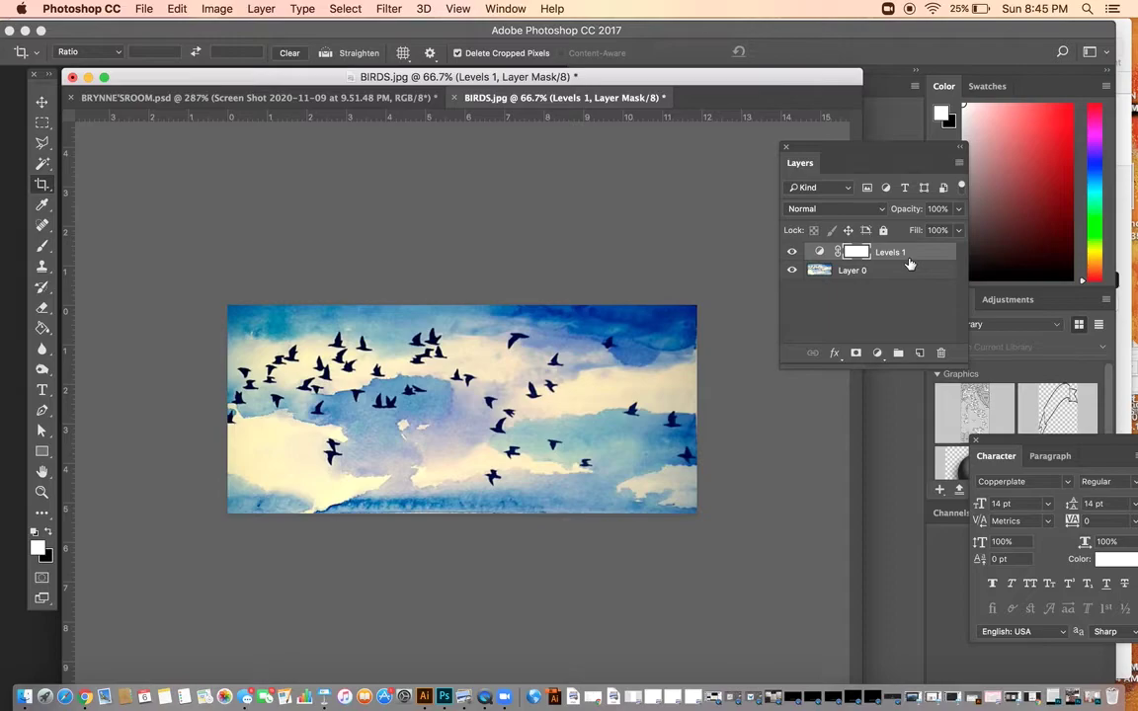
# Step: Rename Layer 0 to BACKGROUND
pyautogui.doubleClick(855, 270)
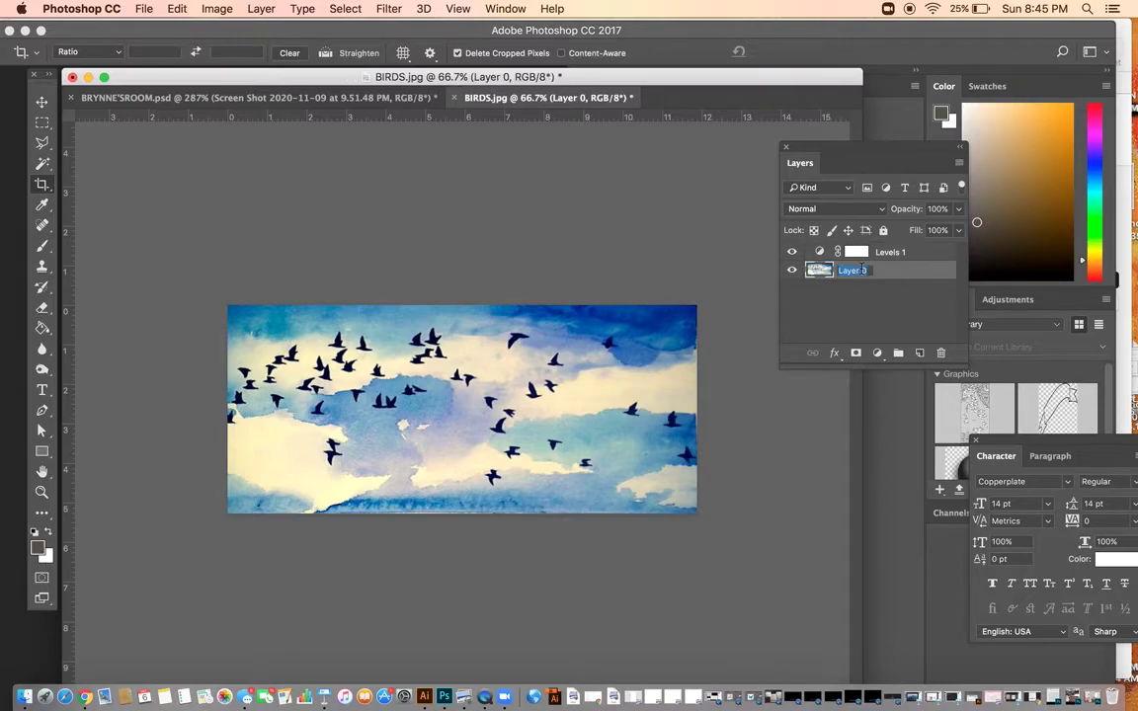
pyautogui.write('BACKGROUND')
pyautogui.press('Return')
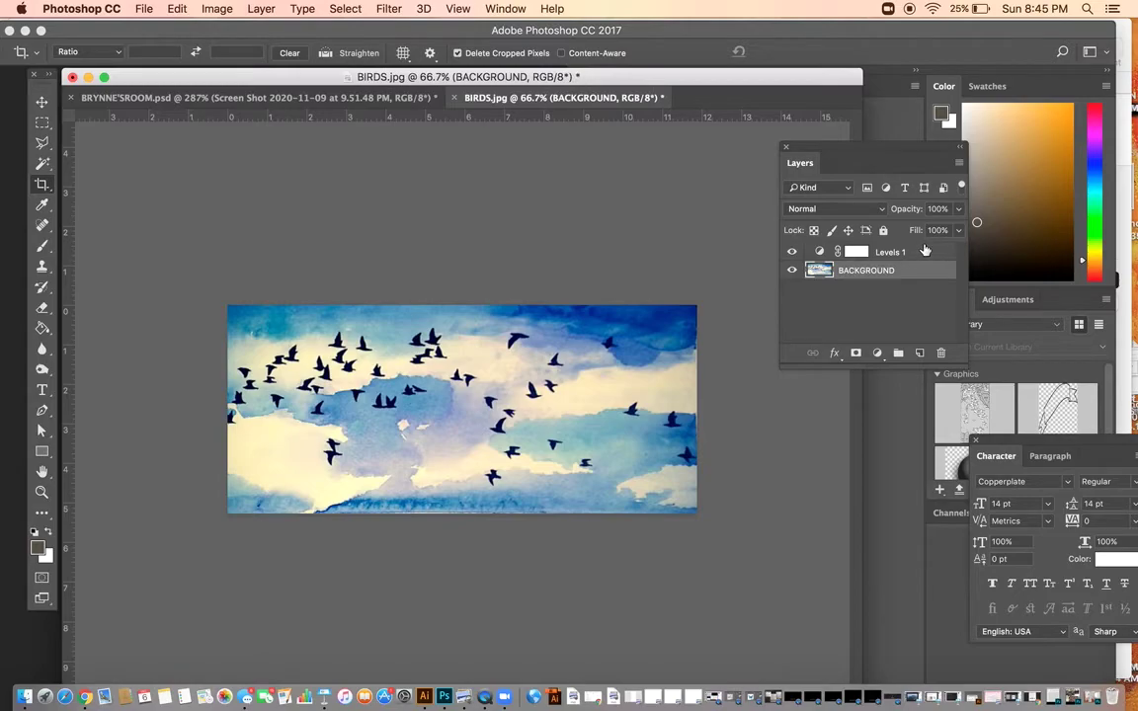
# Step: Toggle the Levels 1 layer off and on twice to compare the photo
pyautogui.click(925, 252)
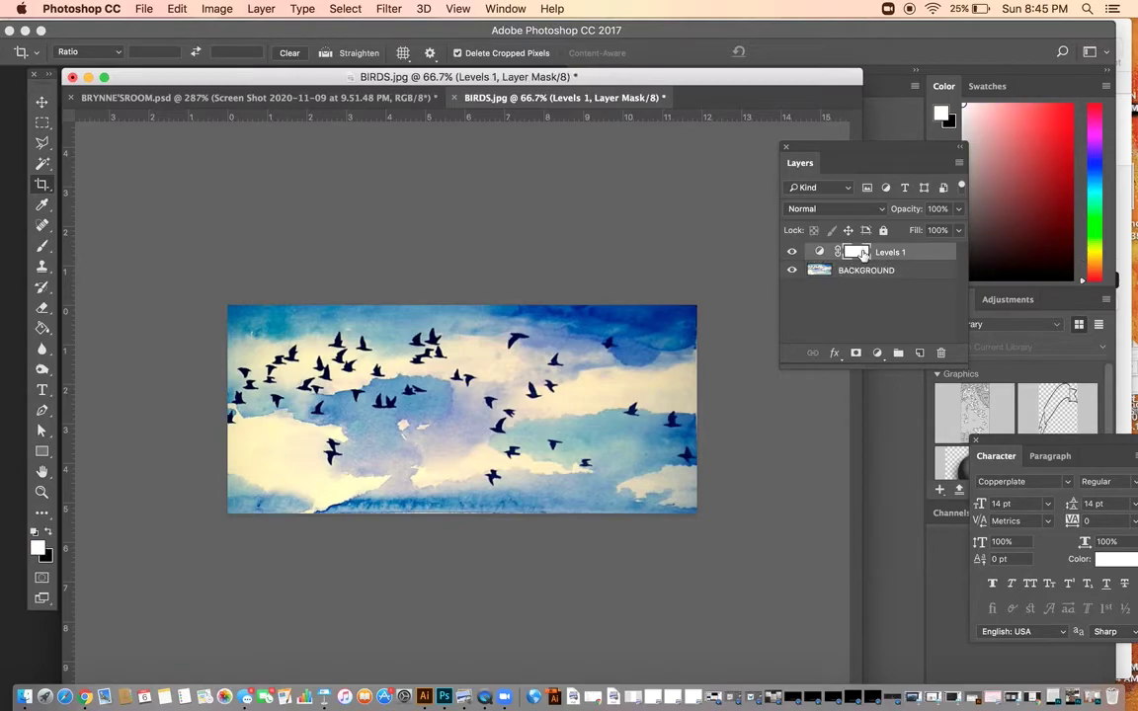
pyautogui.click(791, 253)
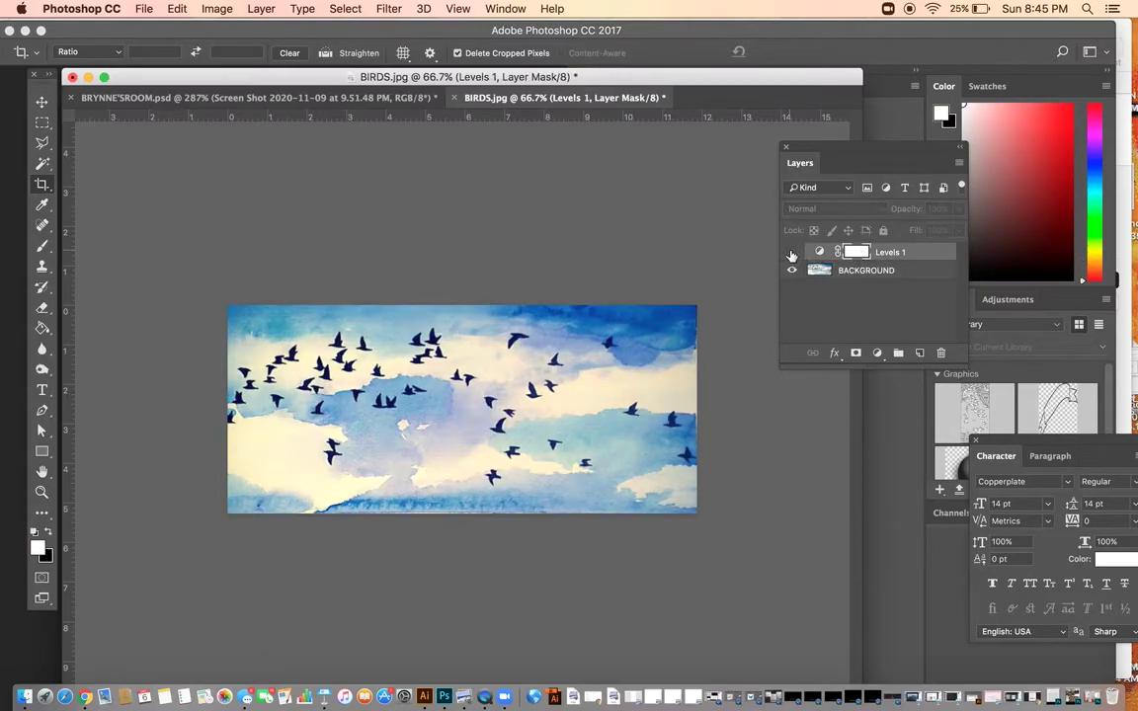
pyautogui.click(791, 252)
pyautogui.click(791, 253)
pyautogui.click(791, 253)
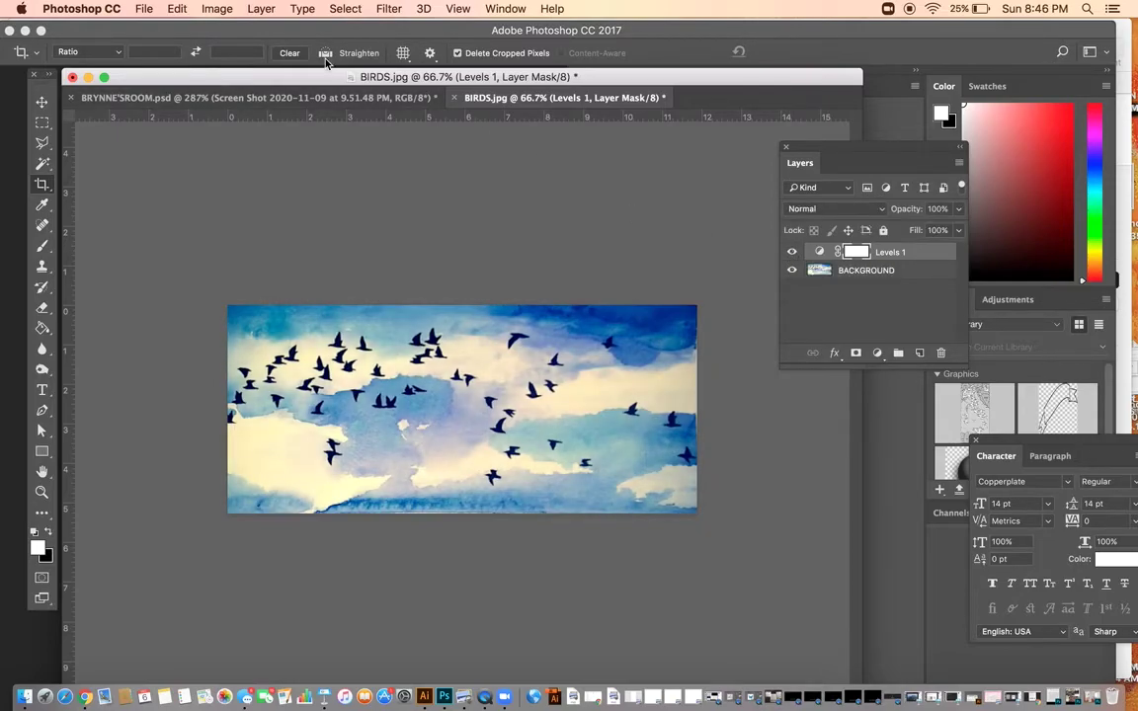
# Step: Browse the Image menu without choosing anything, then show the new adjustment layer list
pyautogui.click(219, 9)
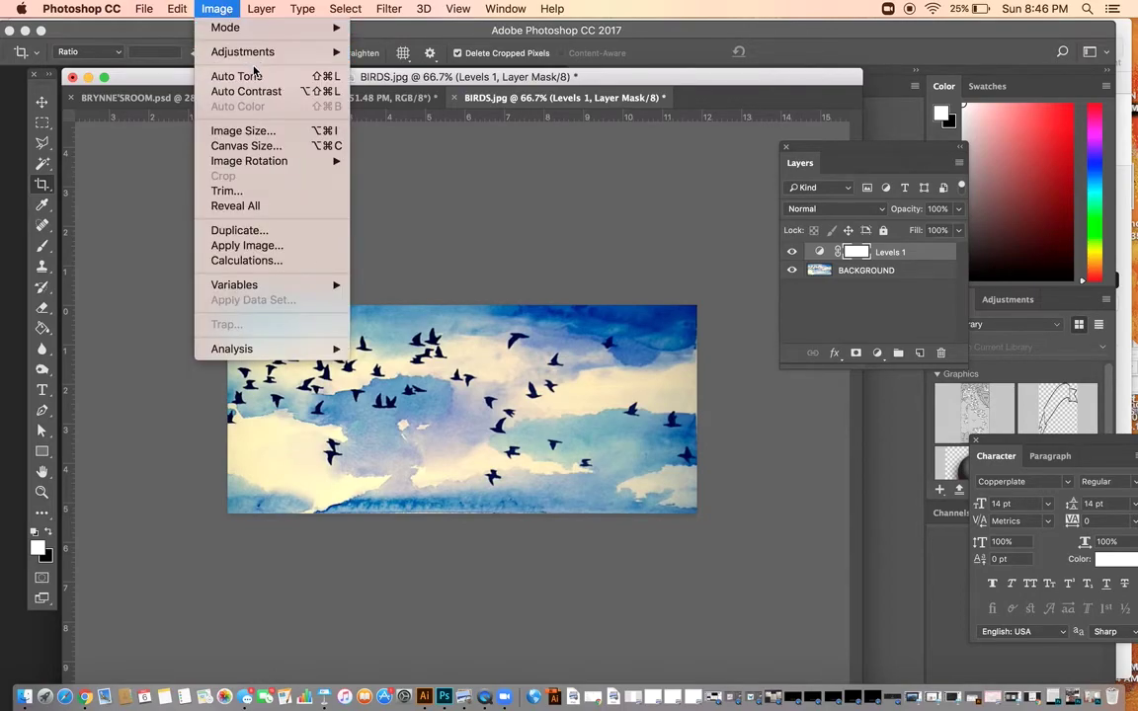
pyautogui.moveTo(255, 61)
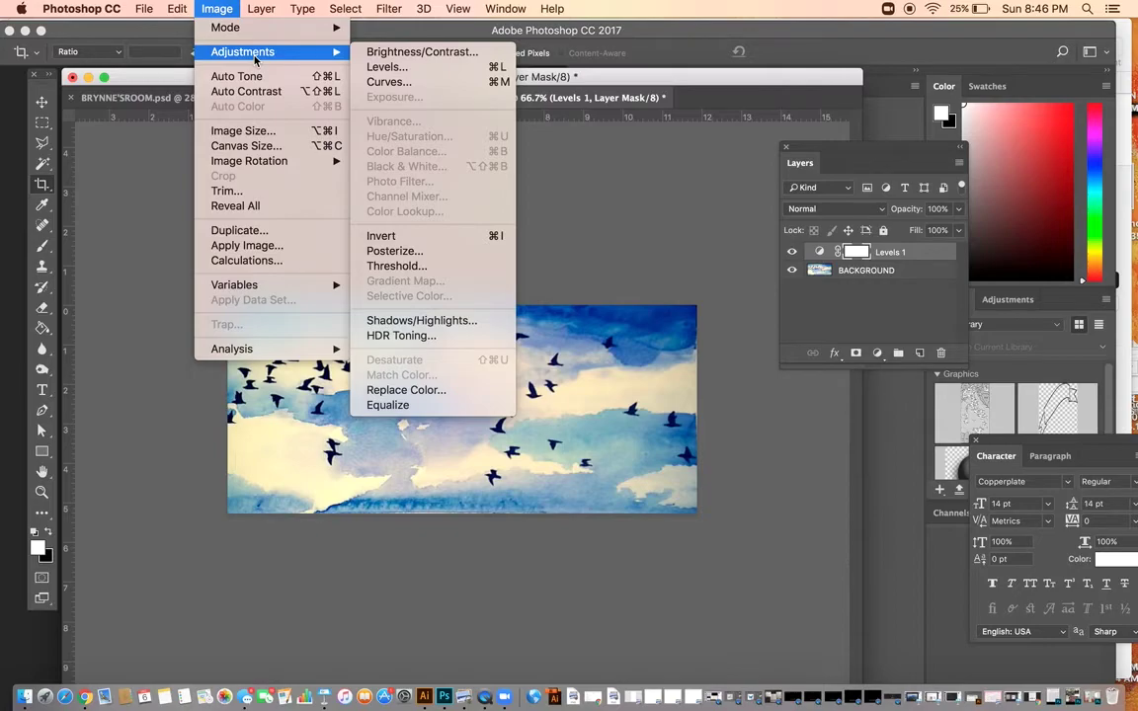
pyautogui.click(211, 9)
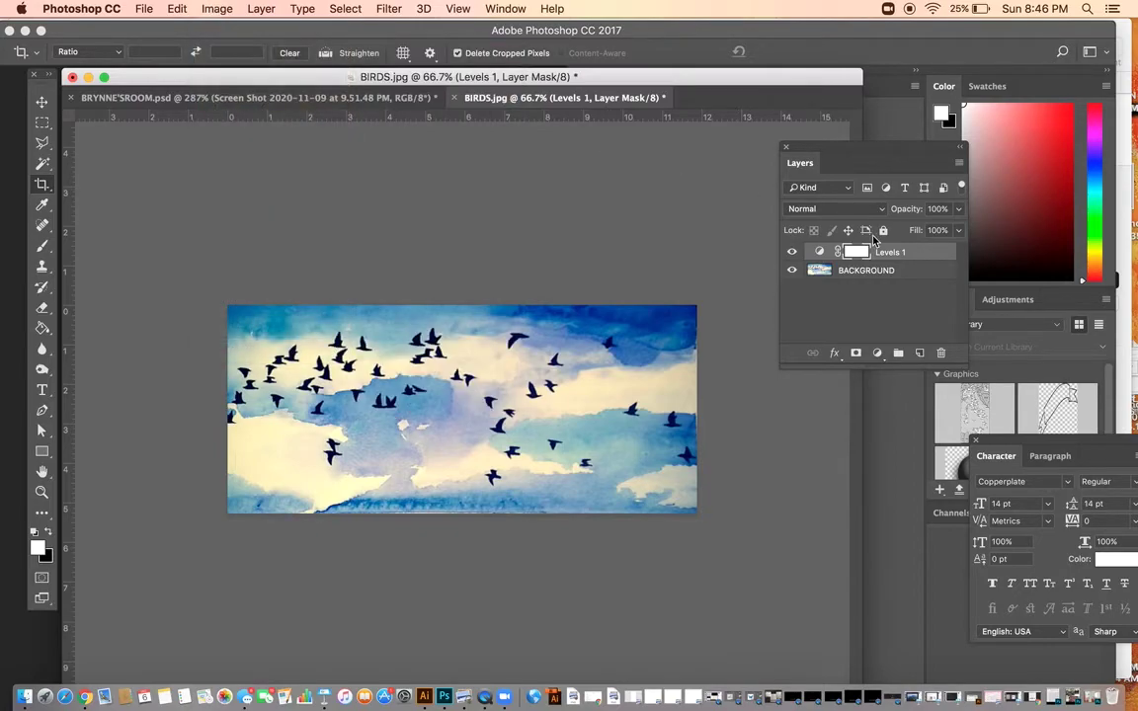
pyautogui.click(875, 353)
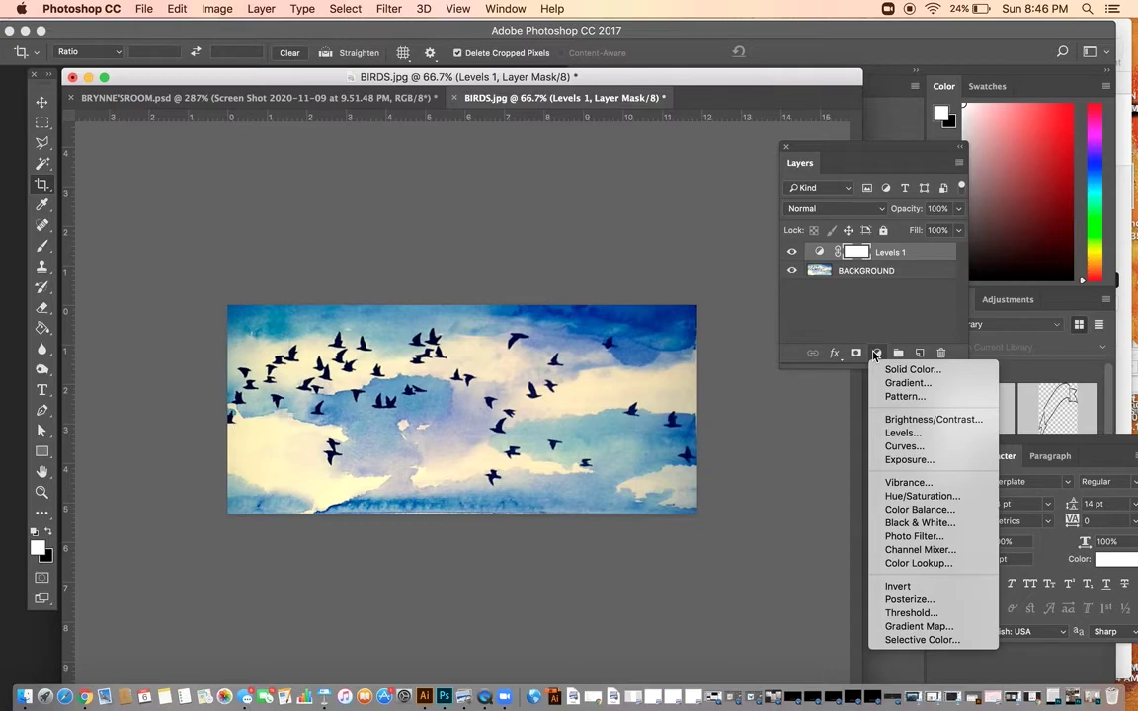
# Step: Add a Hue/Saturation adjustment layer above Levels 1 and bring its settings fully into view
pyautogui.click(922, 497)
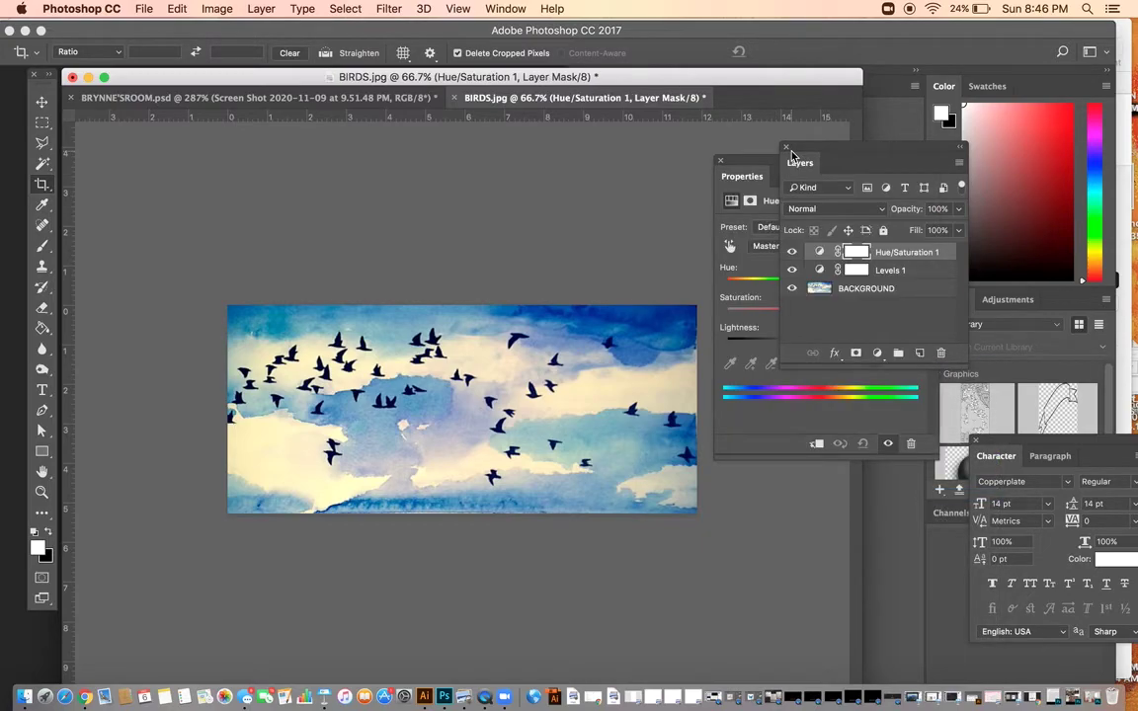
pyautogui.moveTo(791, 155); pyautogui.dragTo(904, 156)
pyautogui.moveTo(836, 184); pyautogui.dragTo(853, 168)
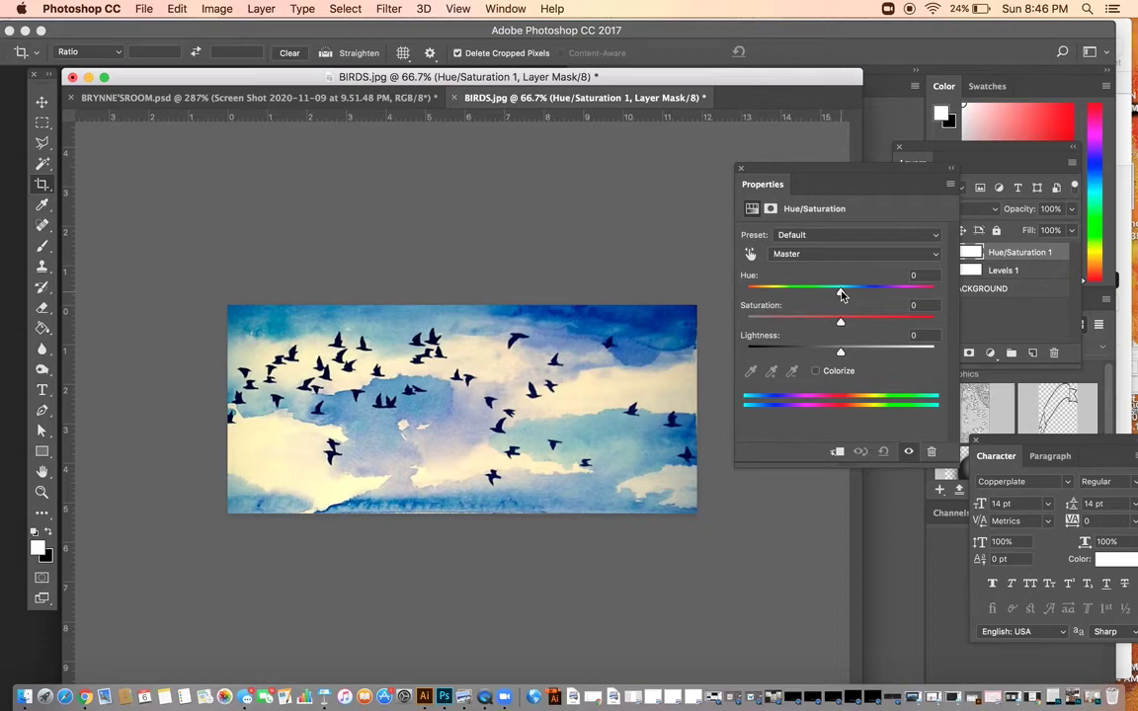
# Step: Preview hue at +64, return hue to 0, and set saturation to about +7
pyautogui.moveTo(841, 294); pyautogui.dragTo(890, 294)
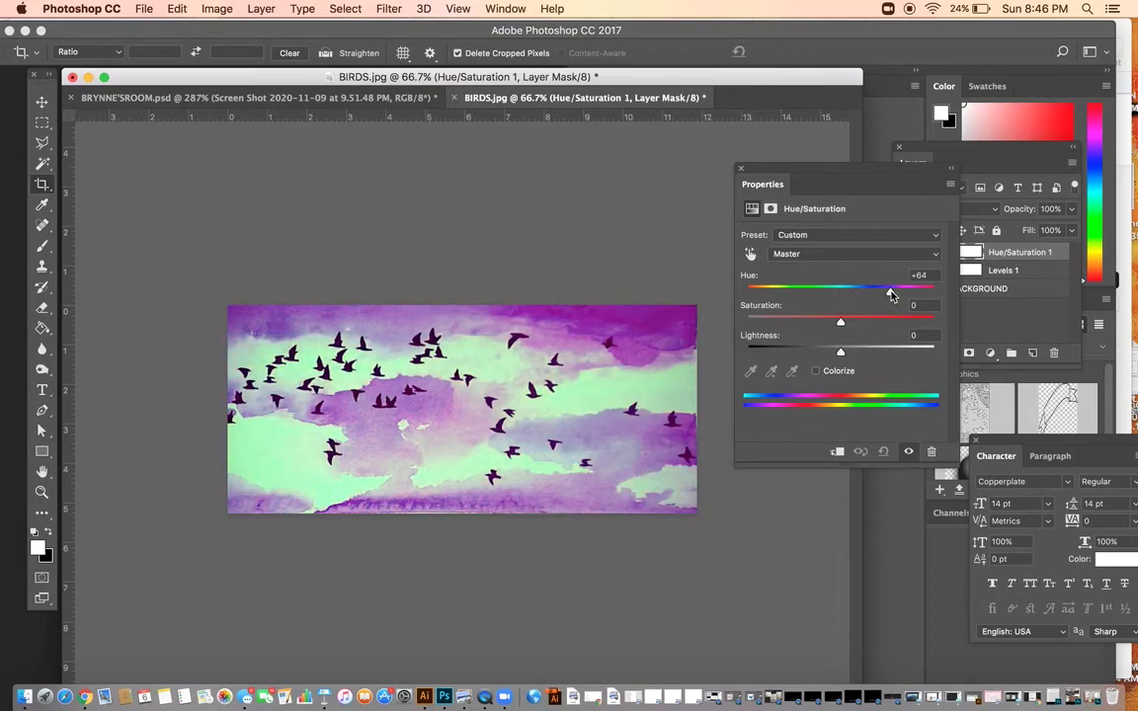
pyautogui.moveTo(890, 294); pyautogui.dragTo(840, 296)
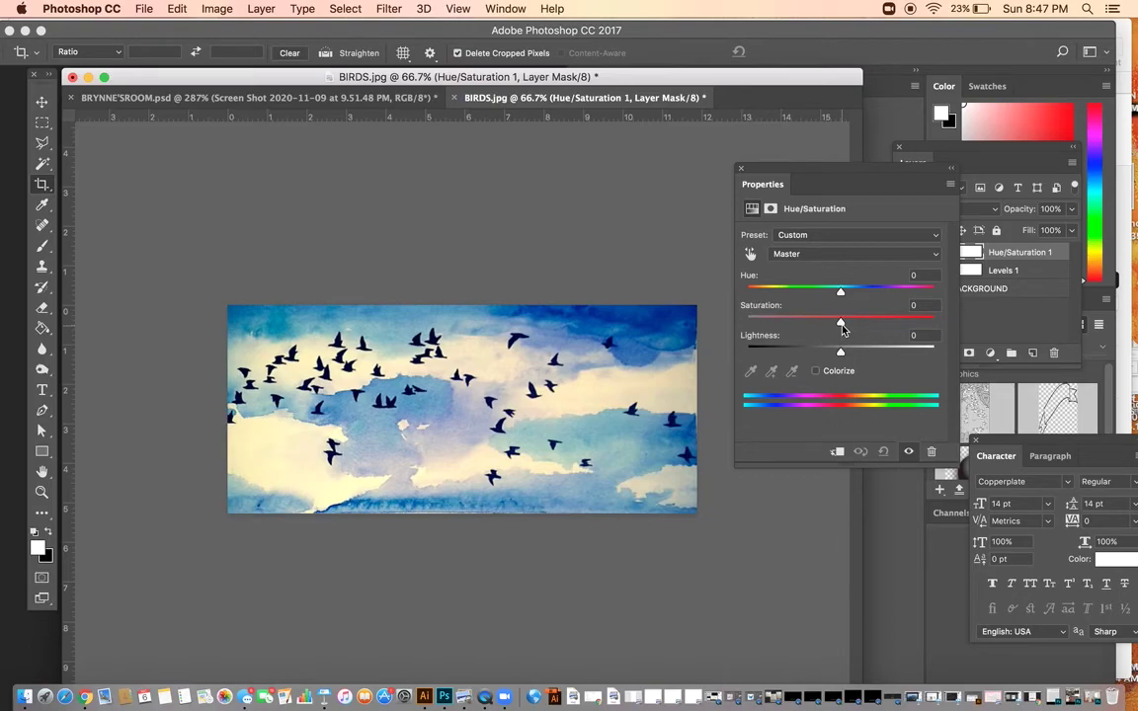
pyautogui.moveTo(840, 324)
pyautogui.mouseDown()
pyautogui.moveTo(892, 318)
pyautogui.moveTo(747, 337)
pyautogui.moveTo(853, 314)
pyautogui.mouseUp()
pyautogui.moveTo(854, 314); pyautogui.dragTo(848, 314)
pyautogui.click(741, 168)
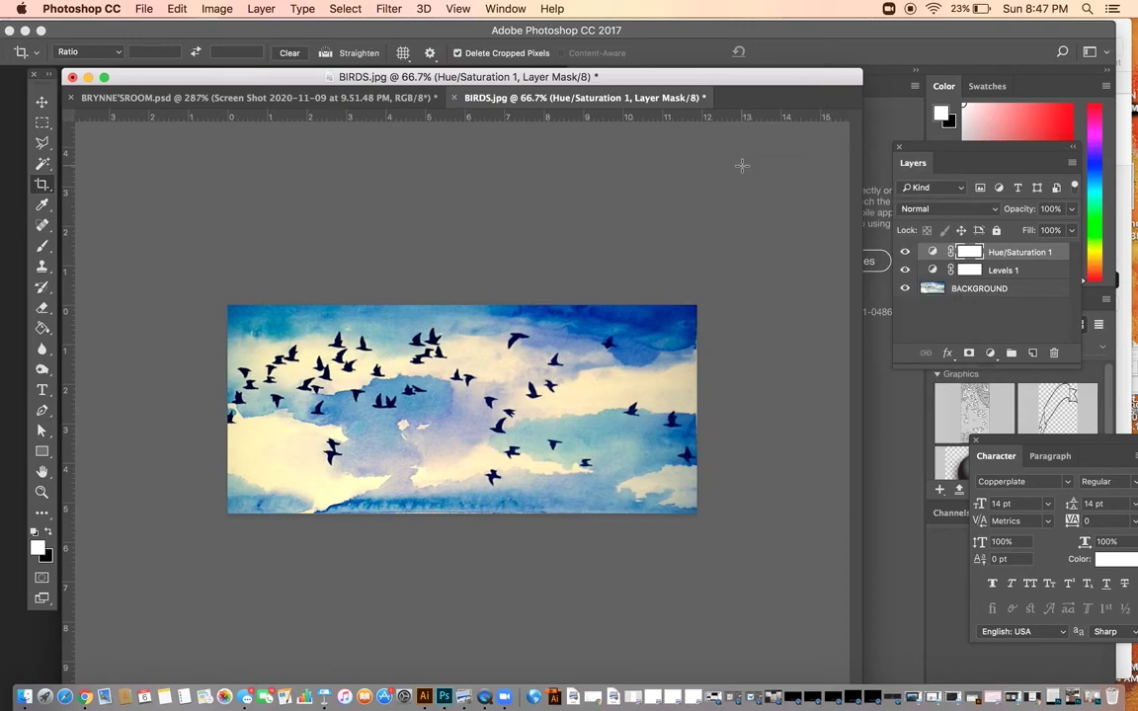
pyautogui.moveTo(994, 150); pyautogui.dragTo(848, 177)
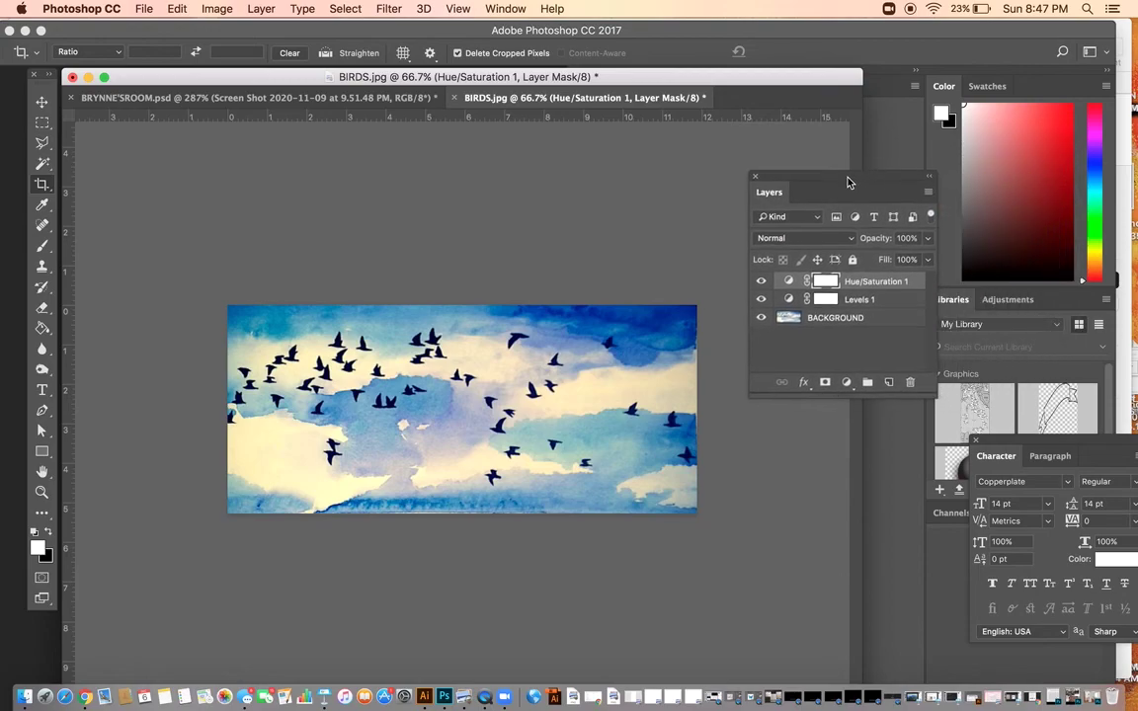
pyautogui.click(774, 296)
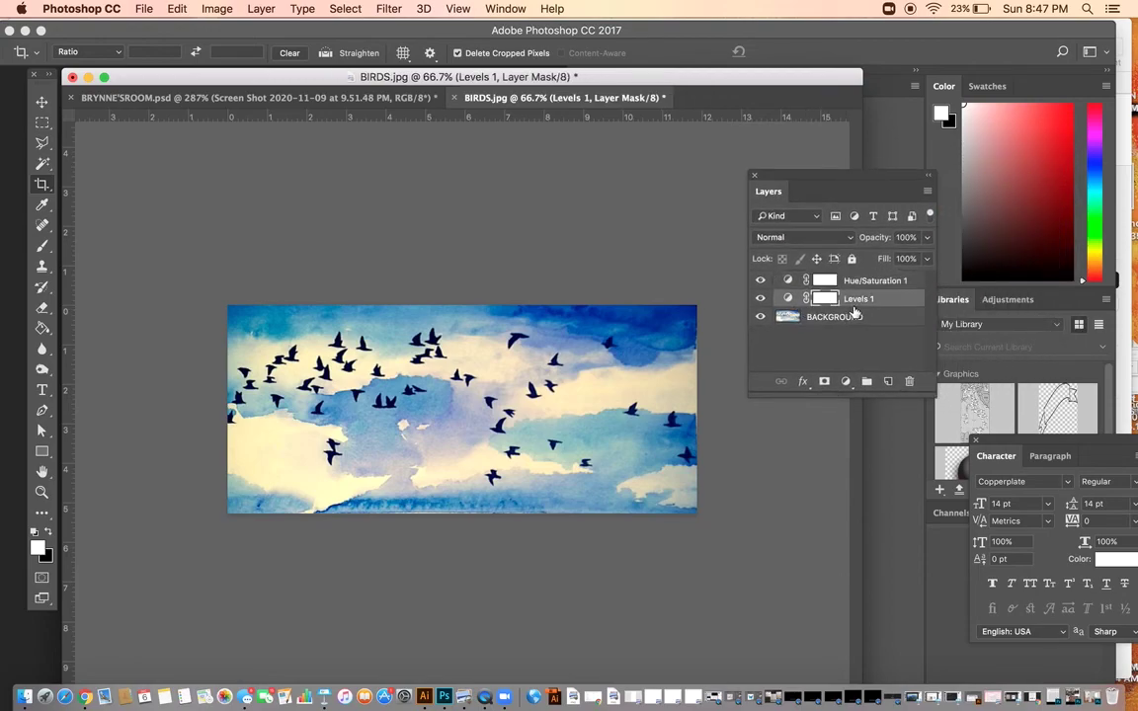
pyautogui.click(759, 299)
pyautogui.click(758, 299)
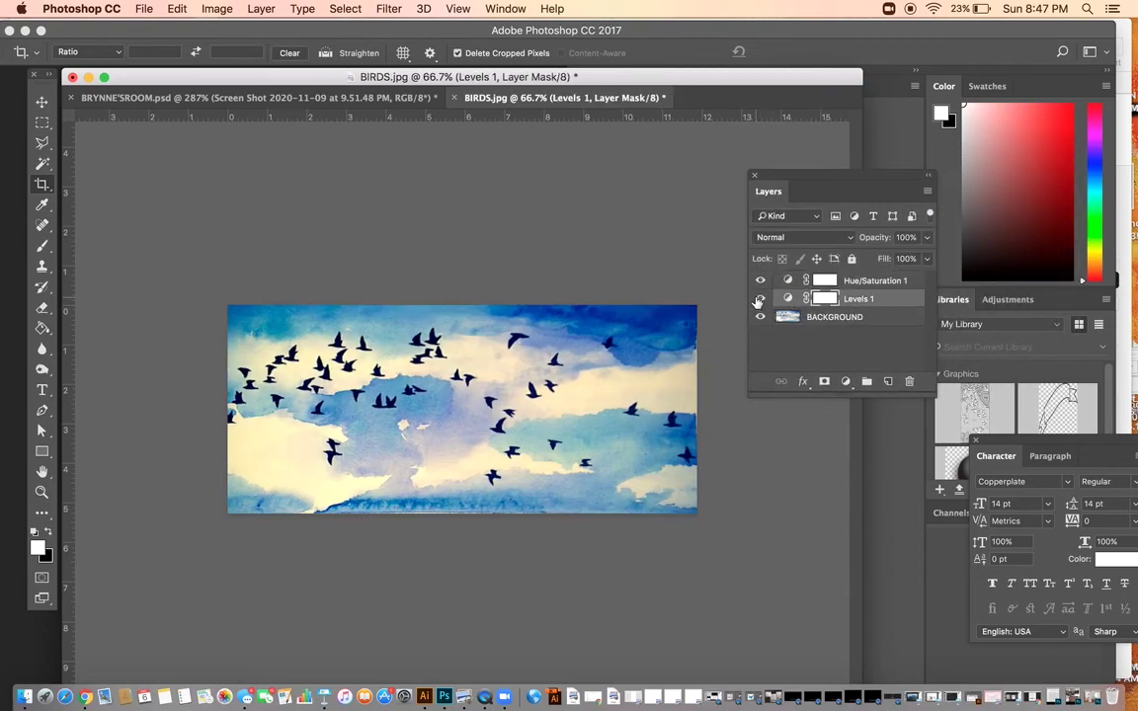